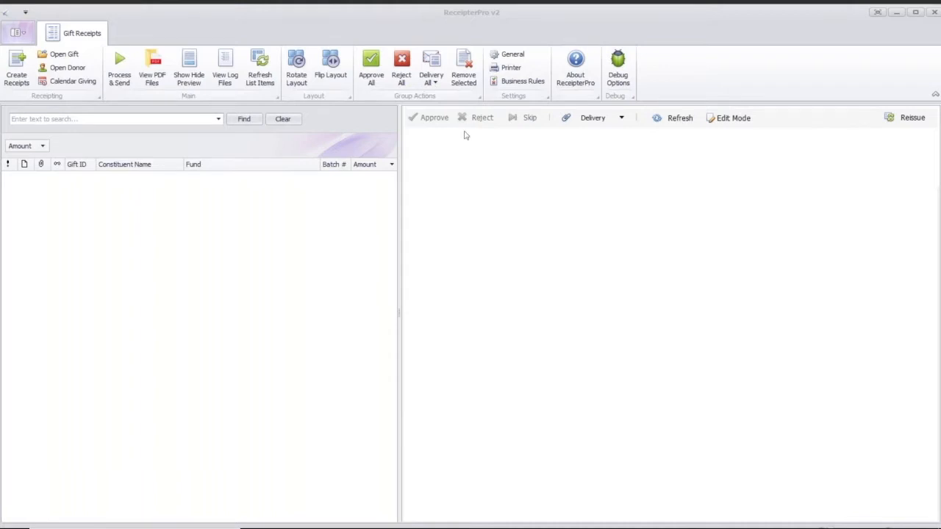
Start a new receipt session and import all gifts from RE Batch number 39
click(519, 201)
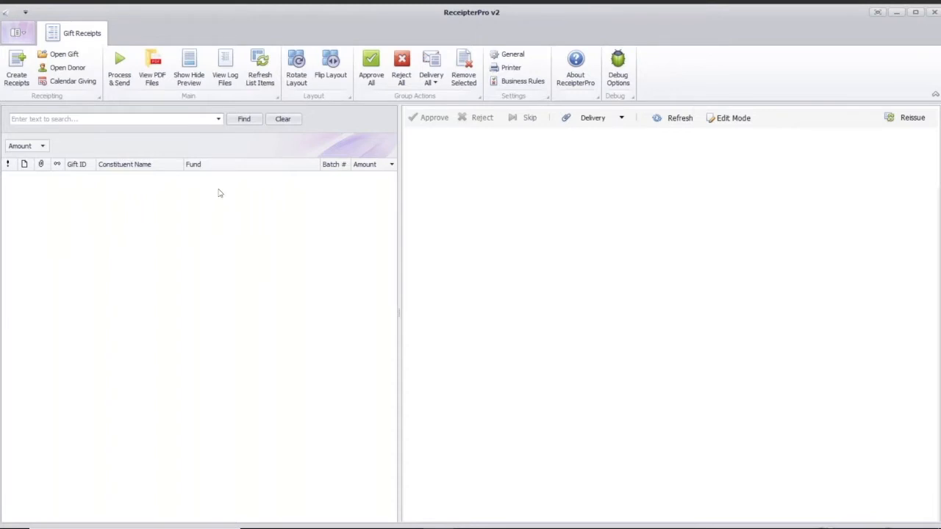
click(16, 67)
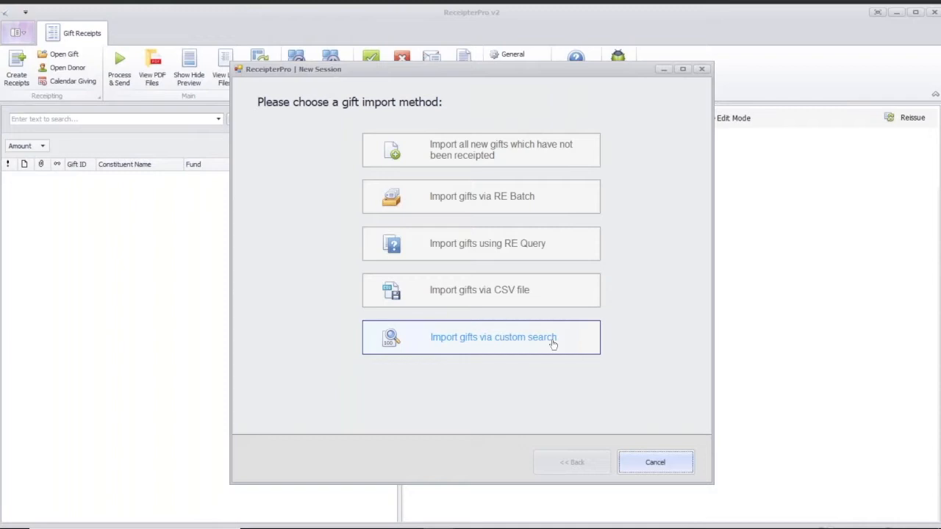
click(500, 247)
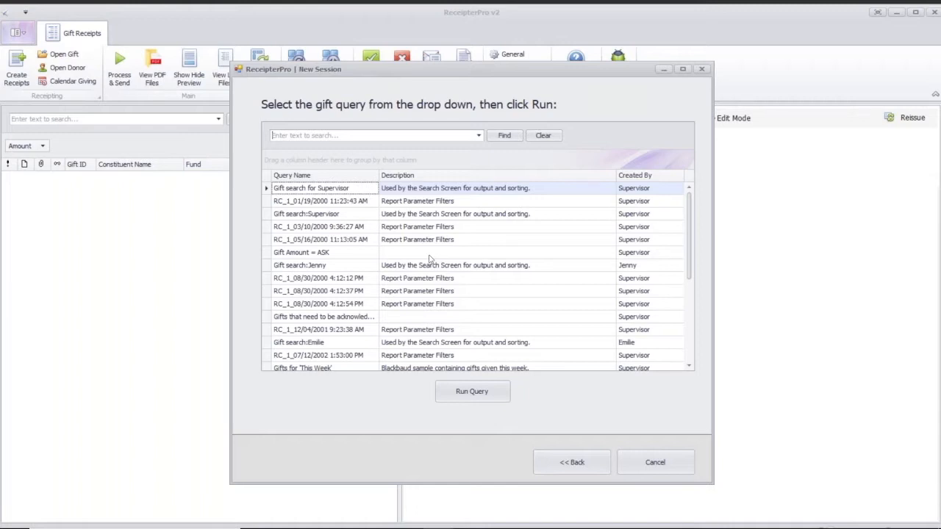
click(591, 462)
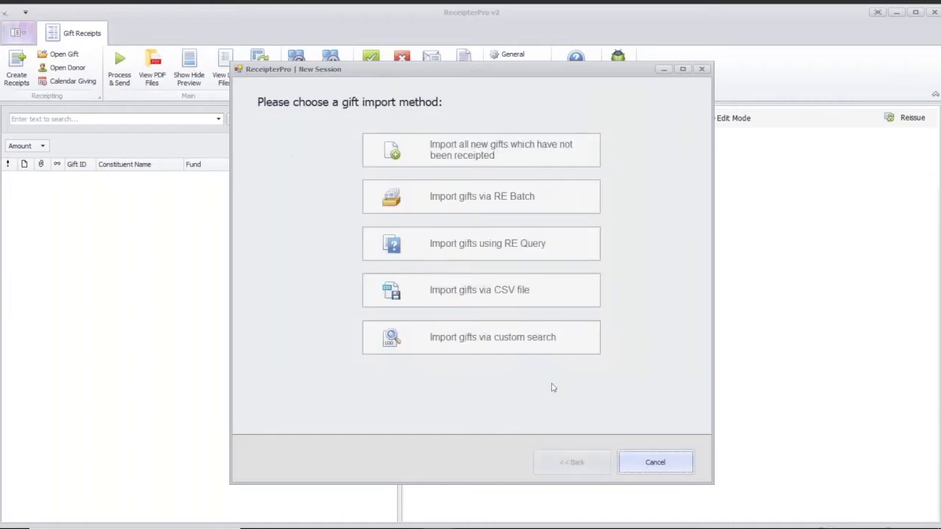
click(524, 198)
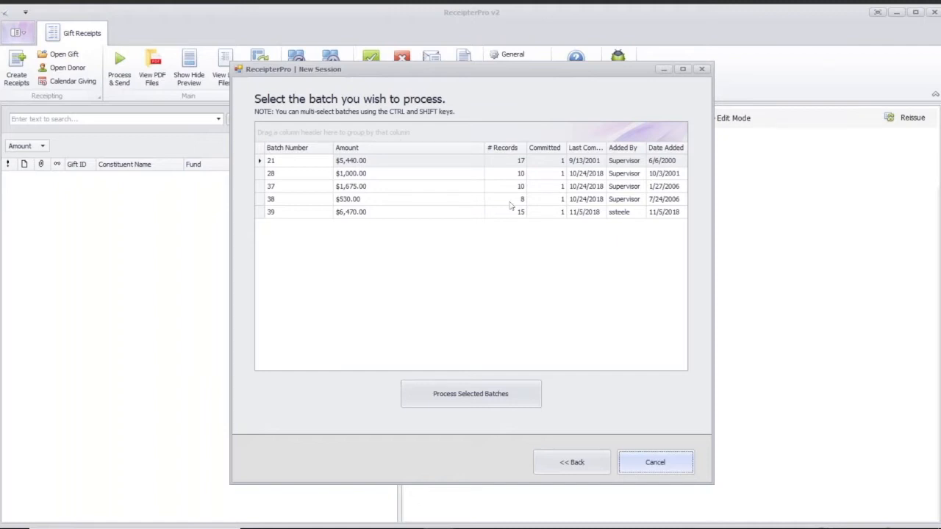
click(403, 214)
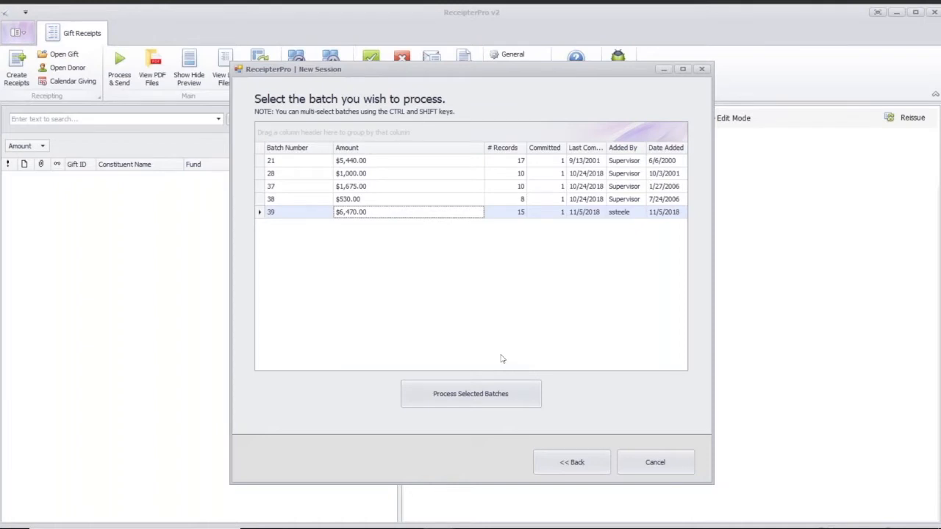
click(466, 397)
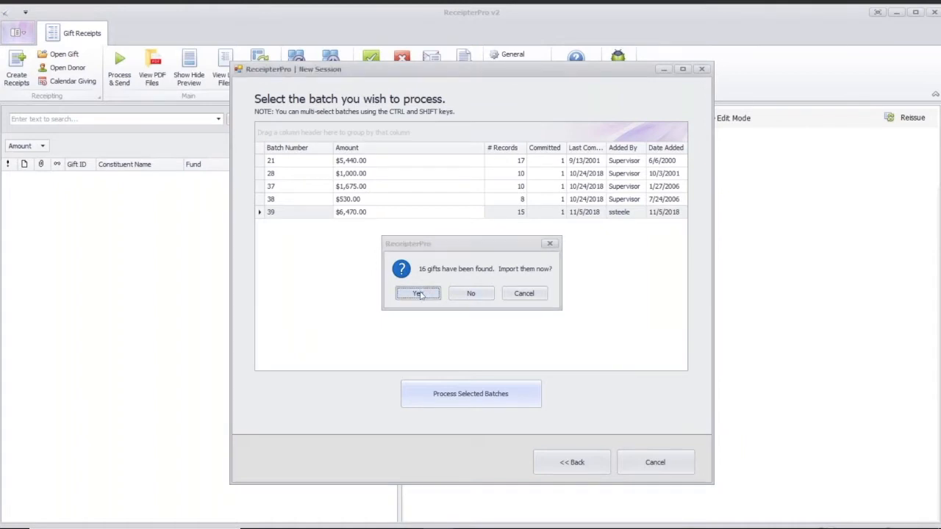
click(418, 293)
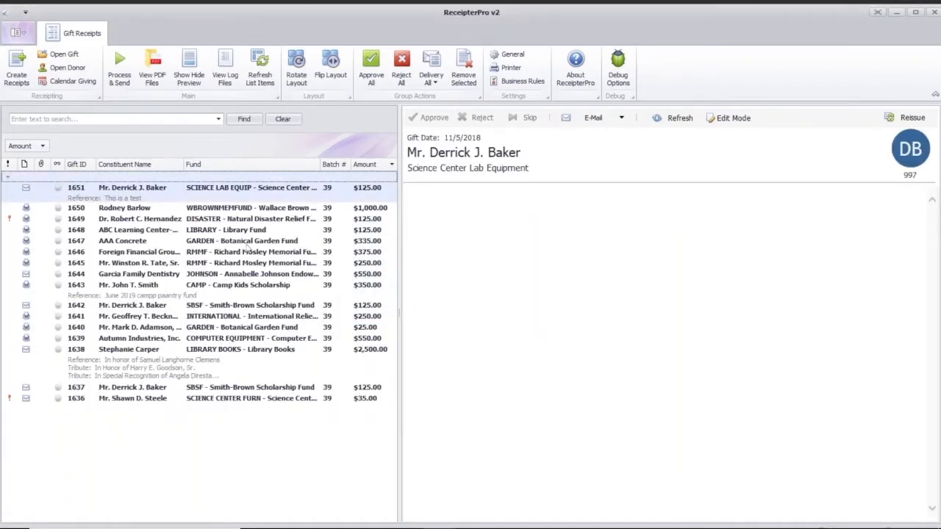
Preview the receipt letters of several imported gifts, including the Wallace Brown Memorial, Richard Mosley Memorial, Natural Disaster Relief and Library Fund gifts
click(269, 197)
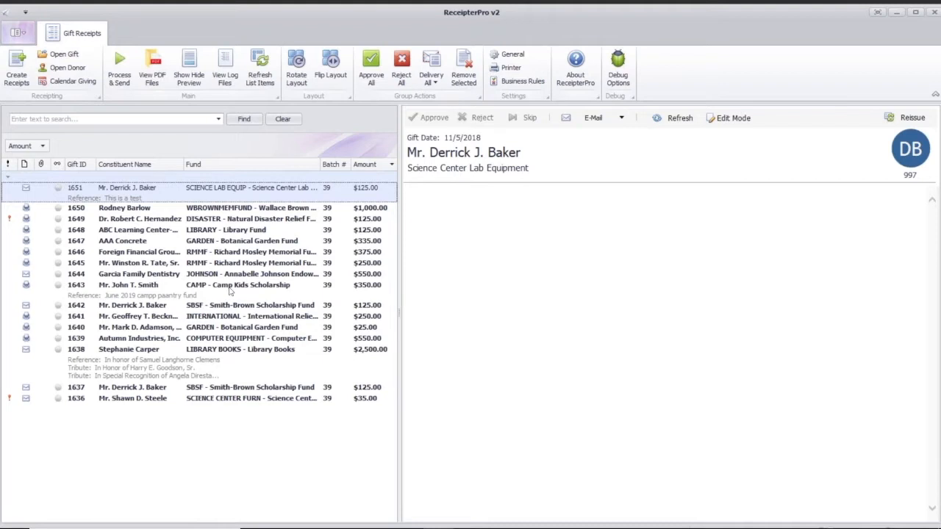
click(240, 209)
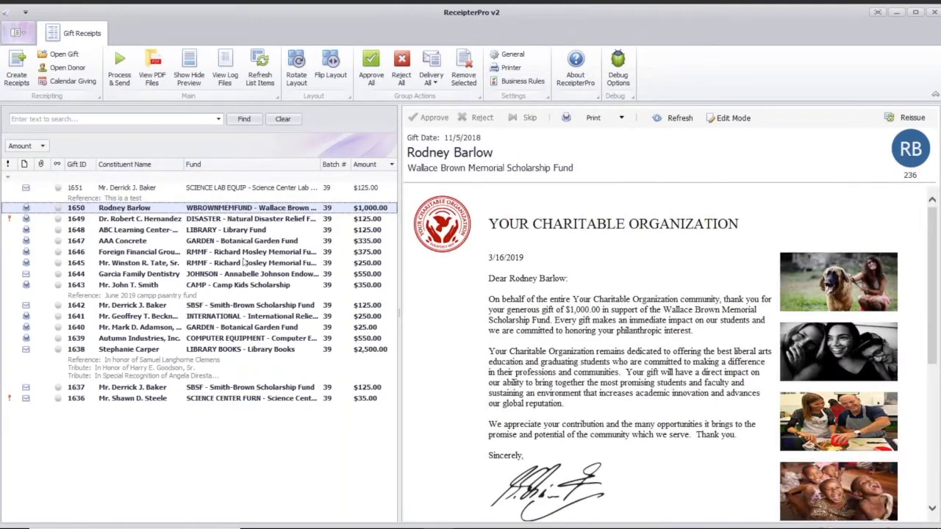
click(242, 255)
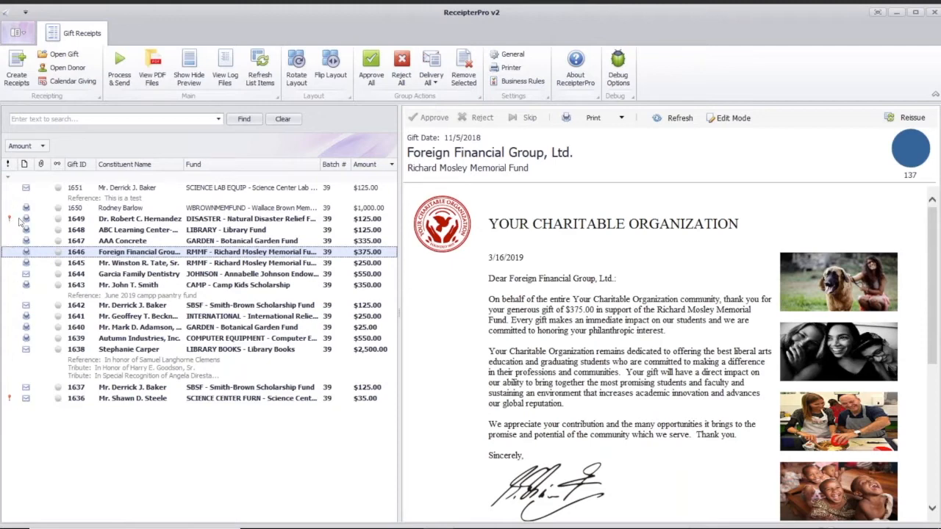
click(82, 225)
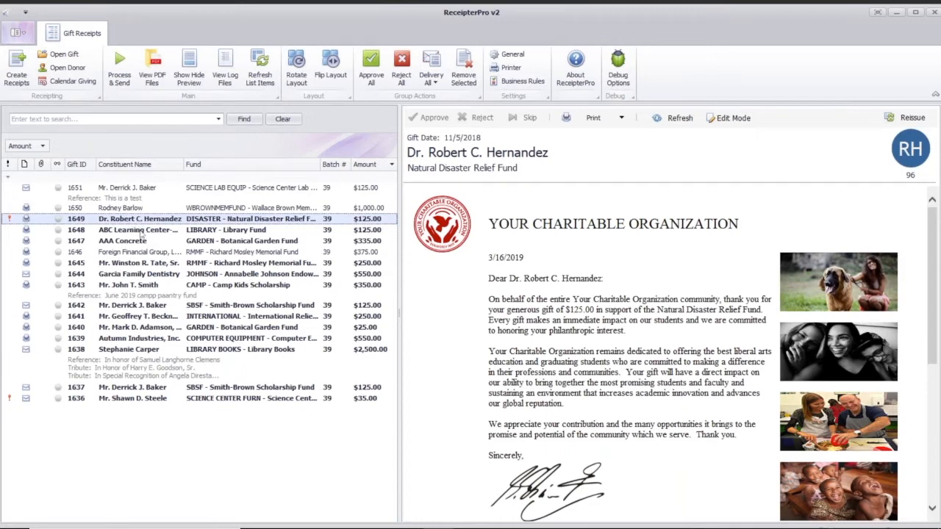
click(141, 230)
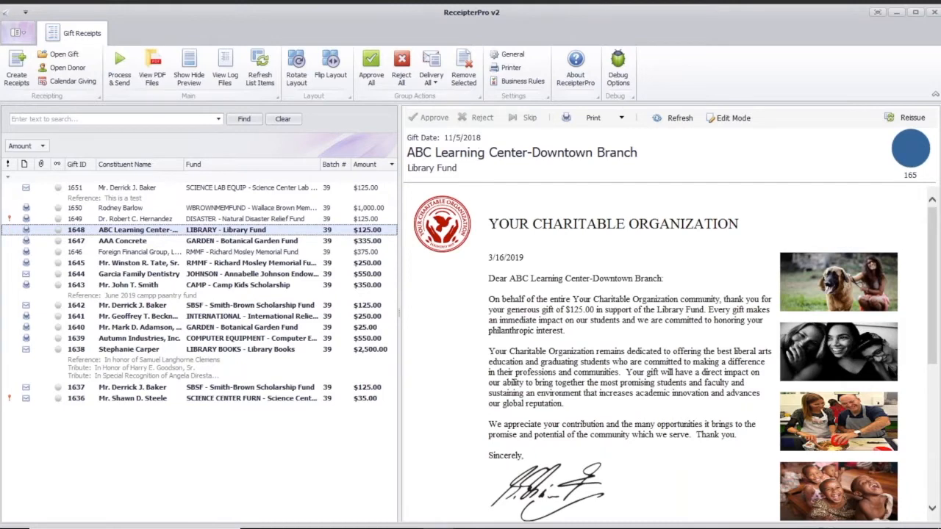
click(141, 220)
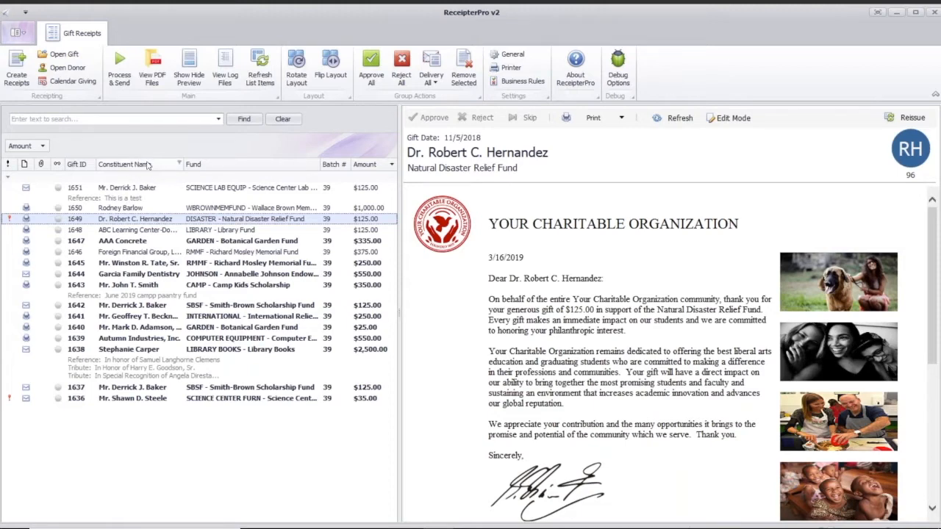
Try grouping the gift list by Constituent Name, select a donor's group, and remove the grouping again
drag(144, 168, 110, 152)
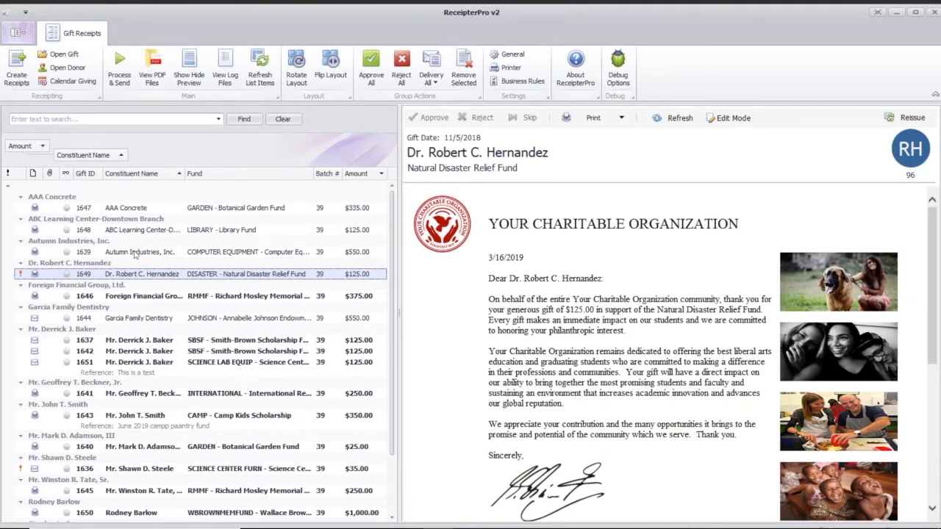
click(88, 331)
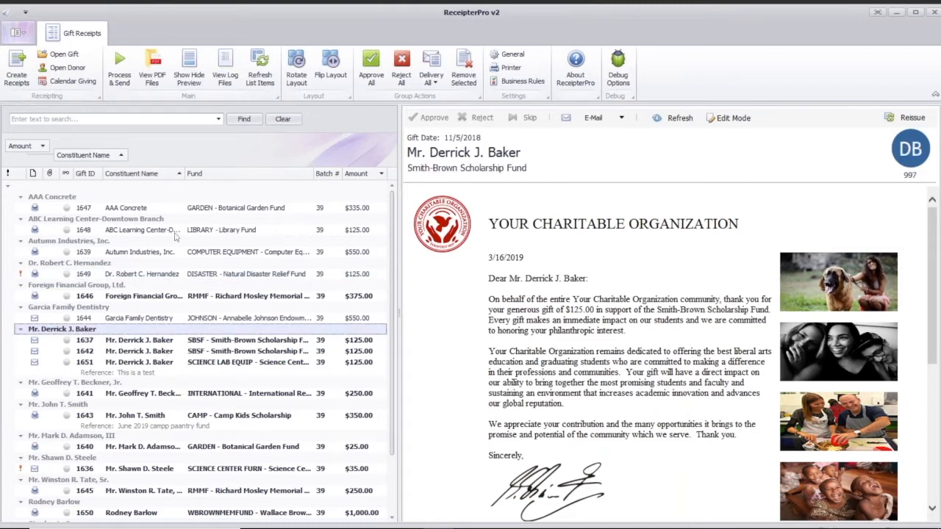
click(84, 156)
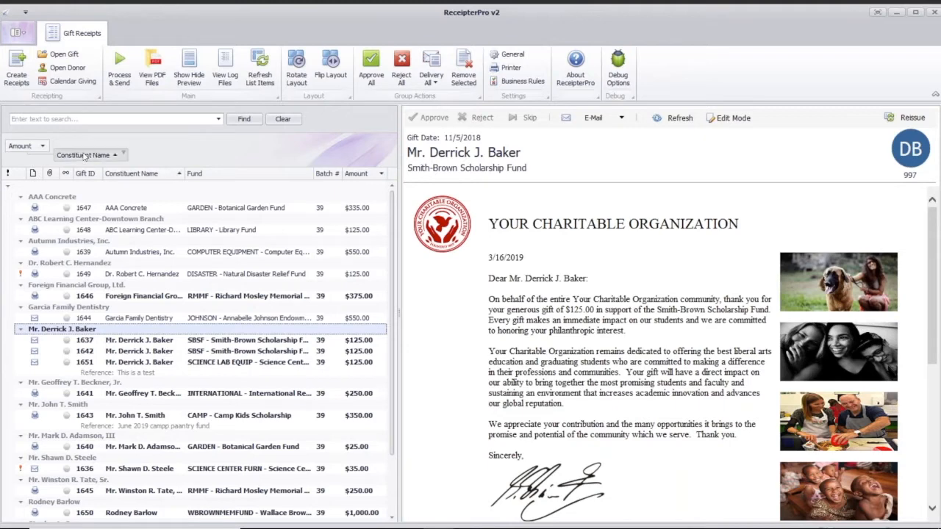
drag(84, 156, 169, 179)
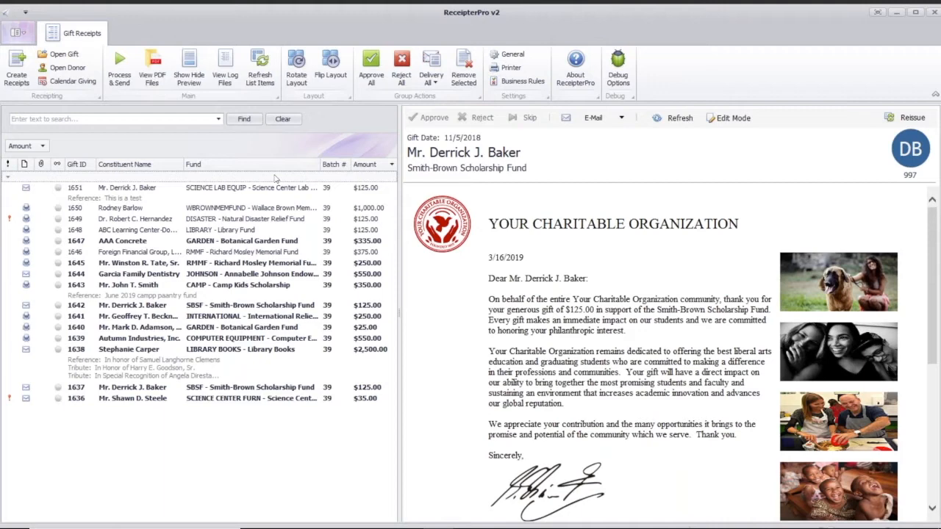
Review the full thank-you letter and tax receipt of the Science Center Lab Equipment gift, and check its available delivery methods
click(235, 192)
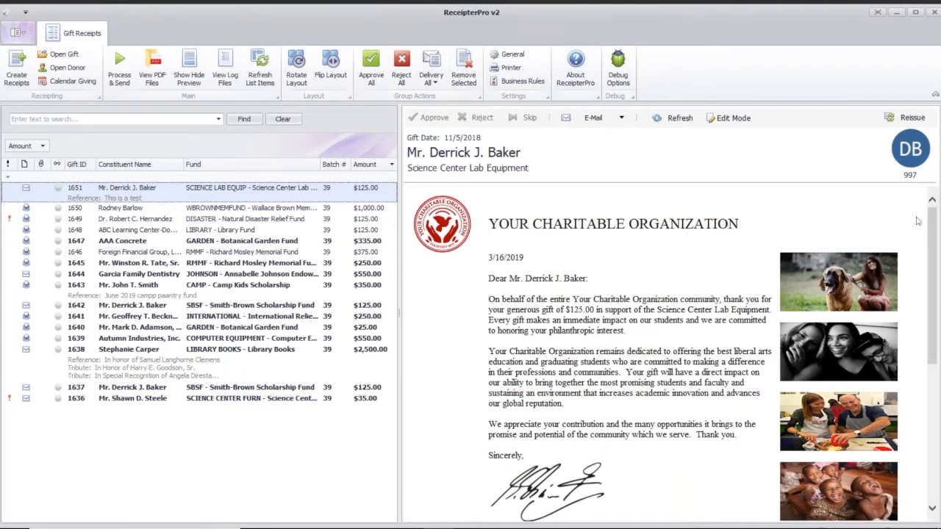
mouse_move(934, 217)
mouse_down()
mouse_move(936, 359)
mouse_move(932, 211)
mouse_up()
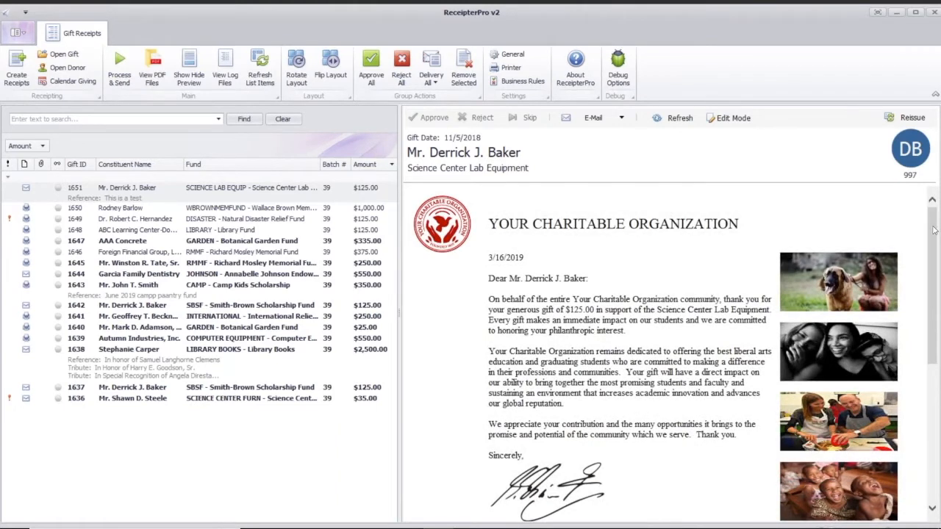
drag(933, 230, 933, 244)
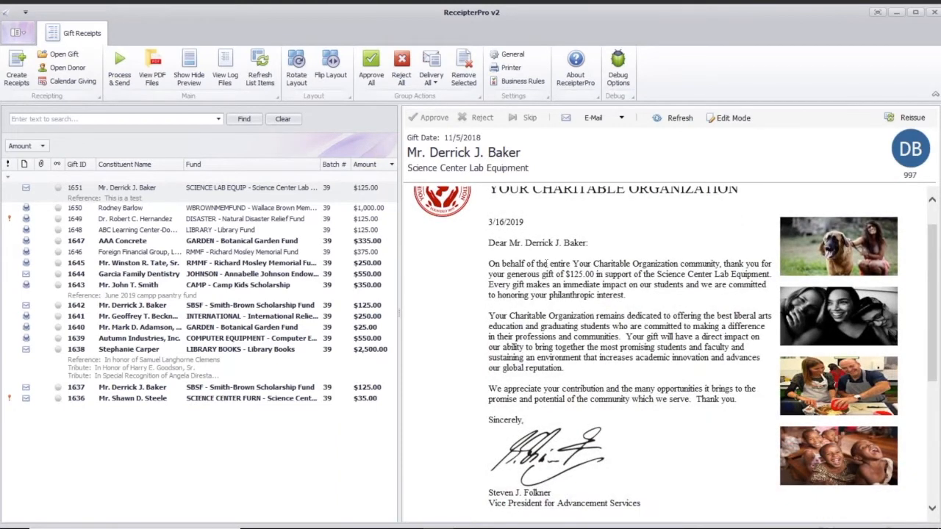
drag(484, 254, 680, 416)
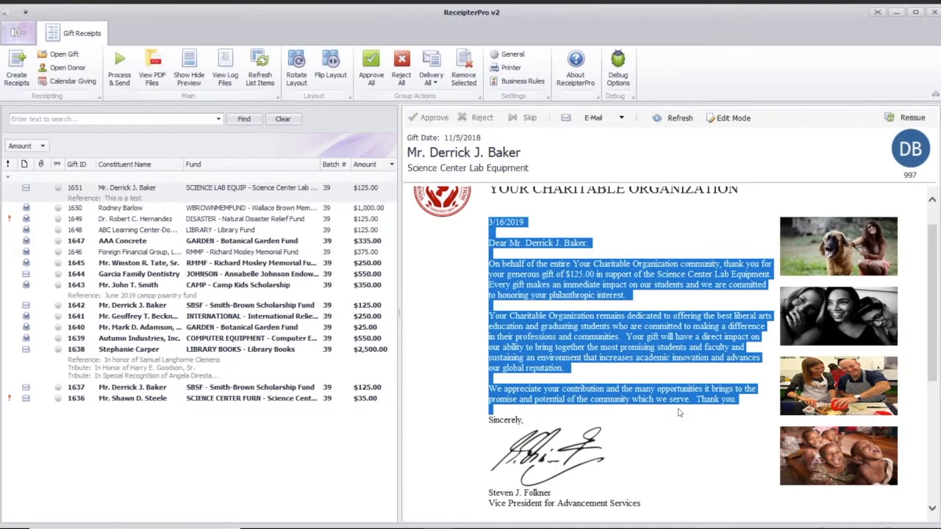
click(679, 415)
drag(935, 277, 937, 404)
drag(487, 259, 683, 441)
click(724, 404)
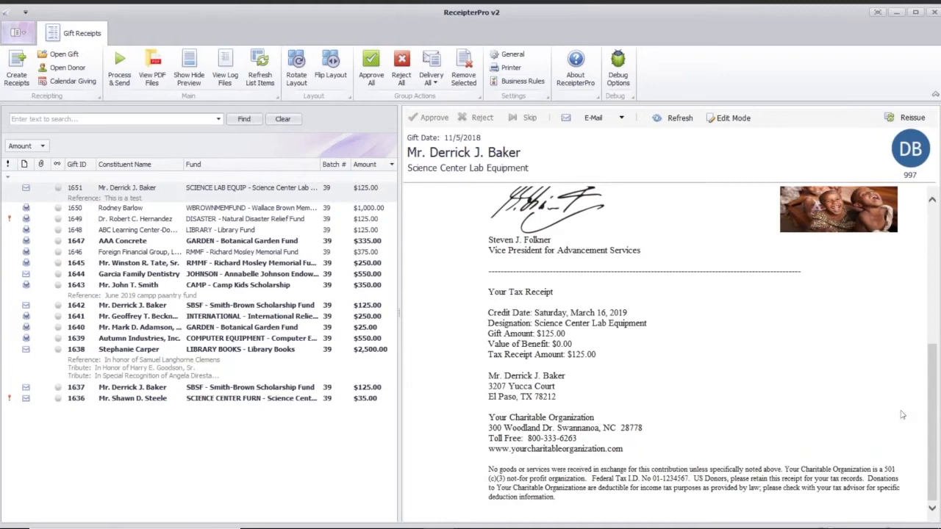
drag(932, 408, 932, 266)
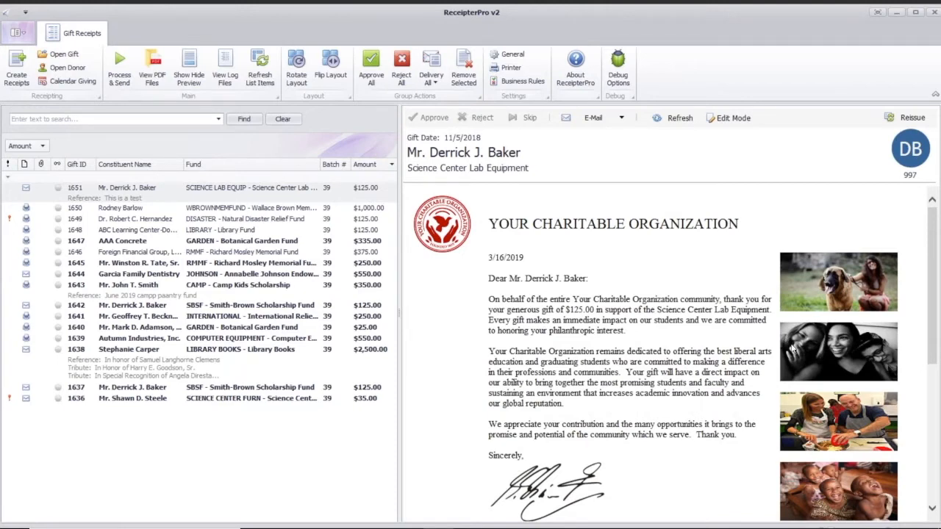
mouse_move(932, 267)
mouse_down()
mouse_move(929, 437)
mouse_move(924, 260)
mouse_up()
click(622, 119)
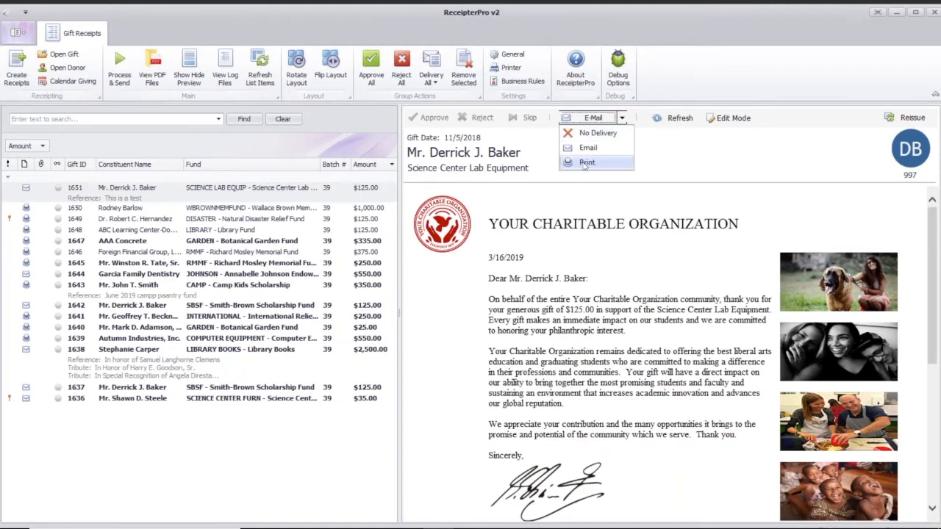
click(652, 165)
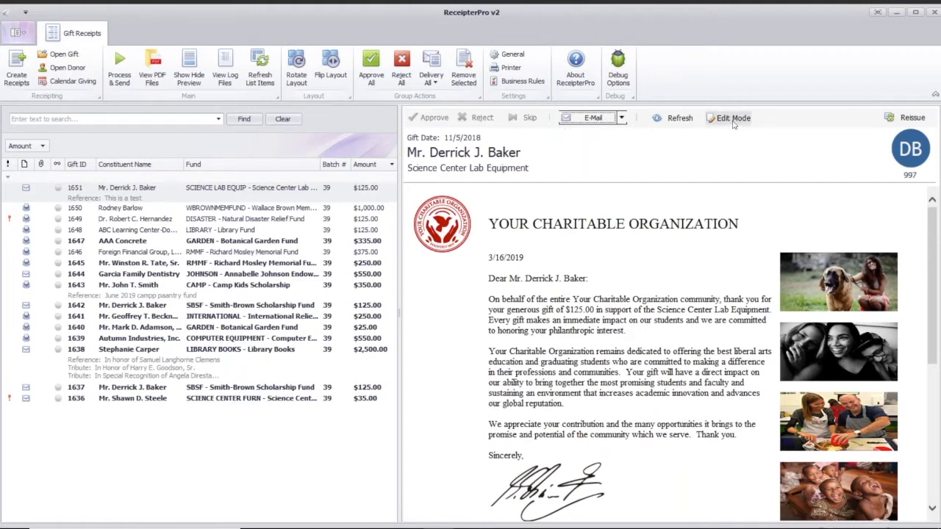
Open the Science Center Lab Equipment letter for editing and add a line of placeholder text below its closing paragraph
click(733, 122)
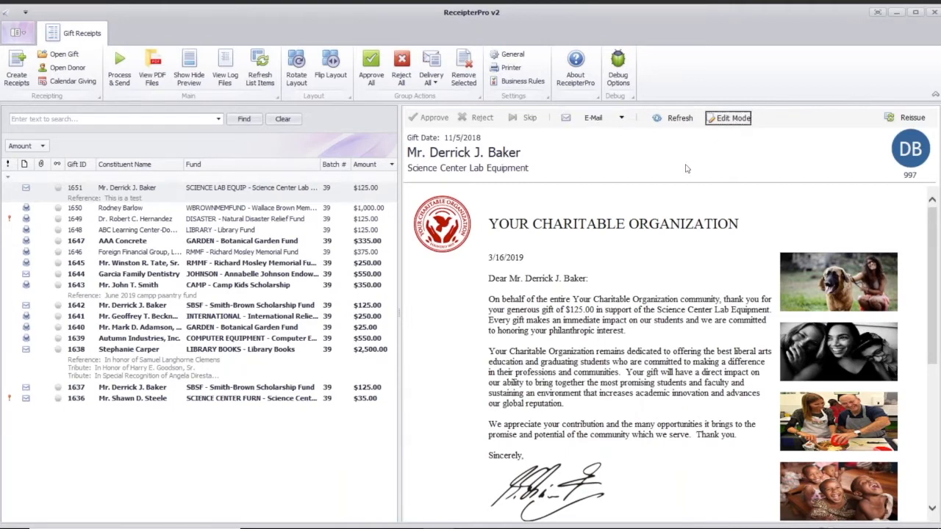
click(596, 425)
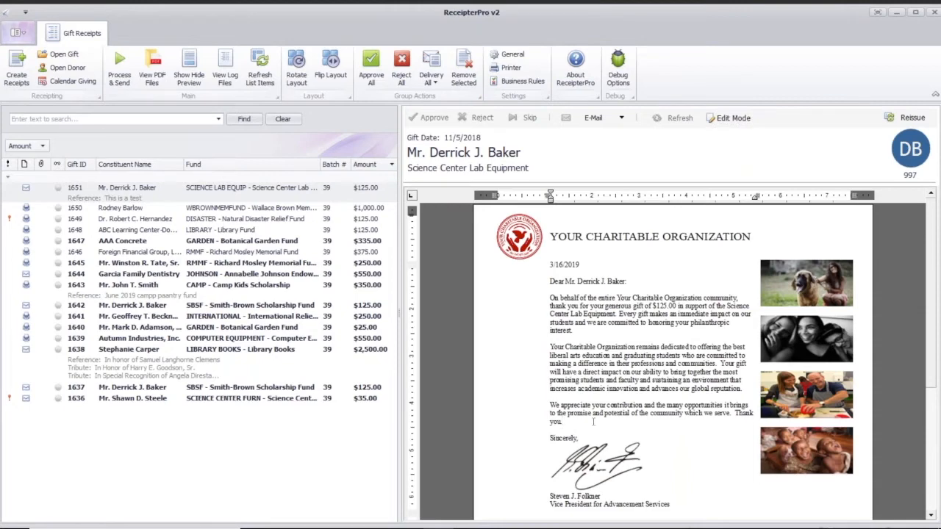
key(Return)
key(Return)
text(fsadfadsfasdfas)
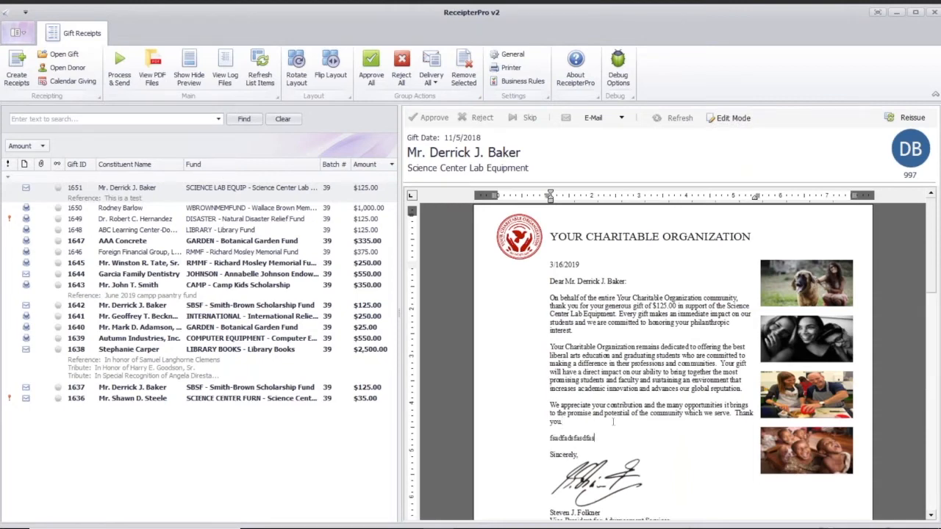
Delete the placeholder line from the letter and leave edit mode
drag(597, 437, 549, 438)
key(Delete)
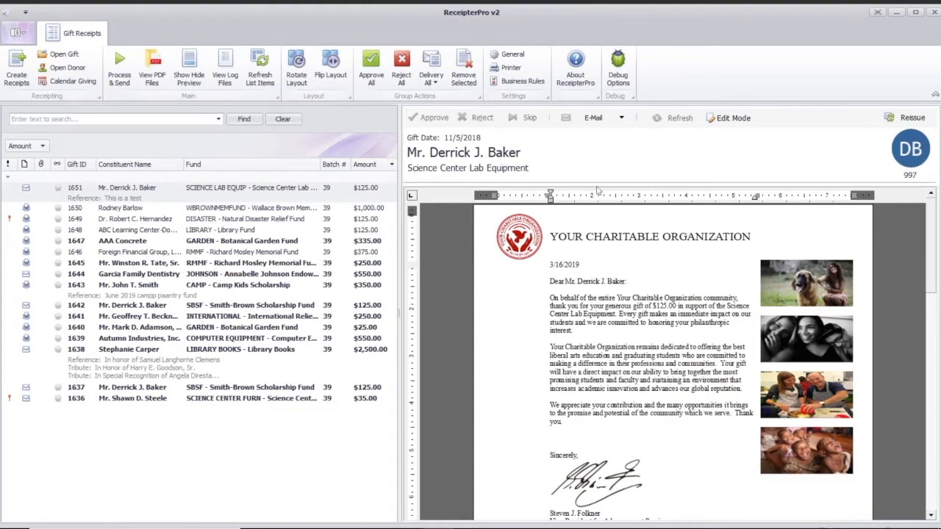
click(714, 118)
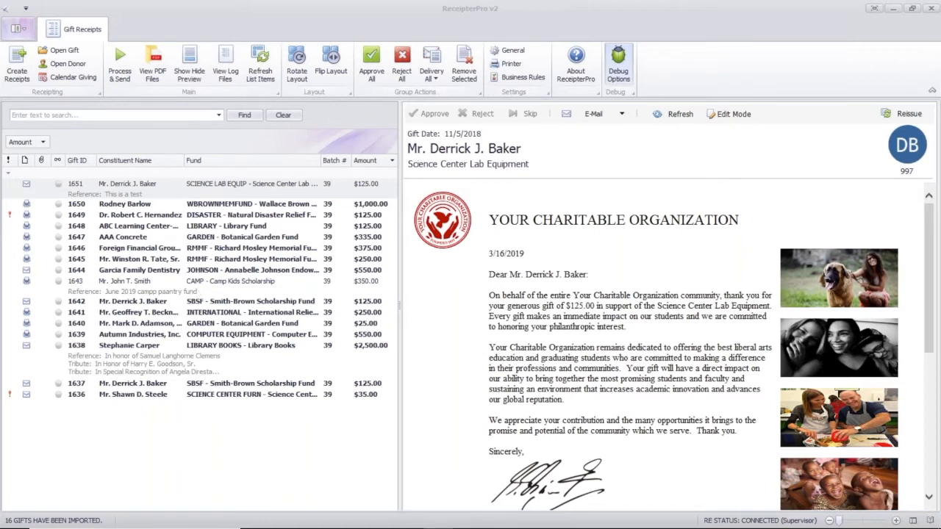
Preview the official gift receipt of the Camp Kids Scholarship gift and examine the reference line under its gift designation
click(198, 291)
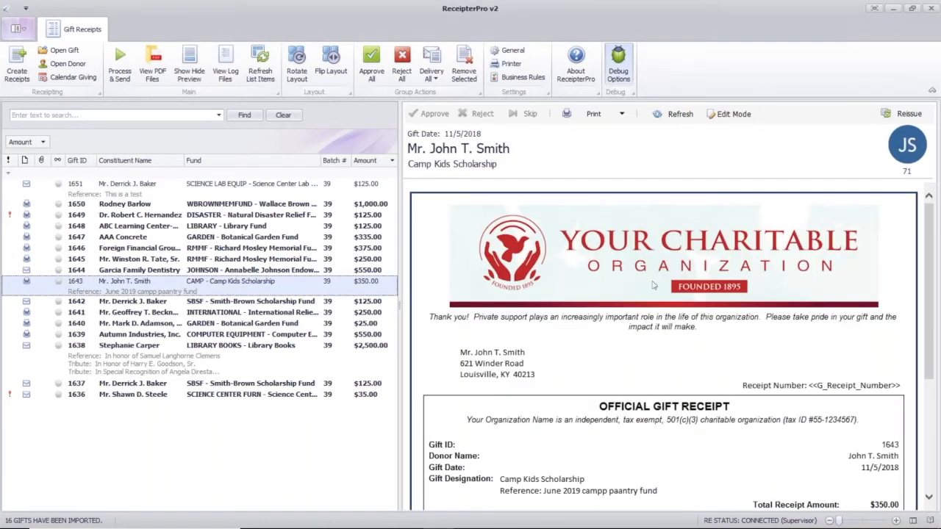
drag(932, 249, 931, 303)
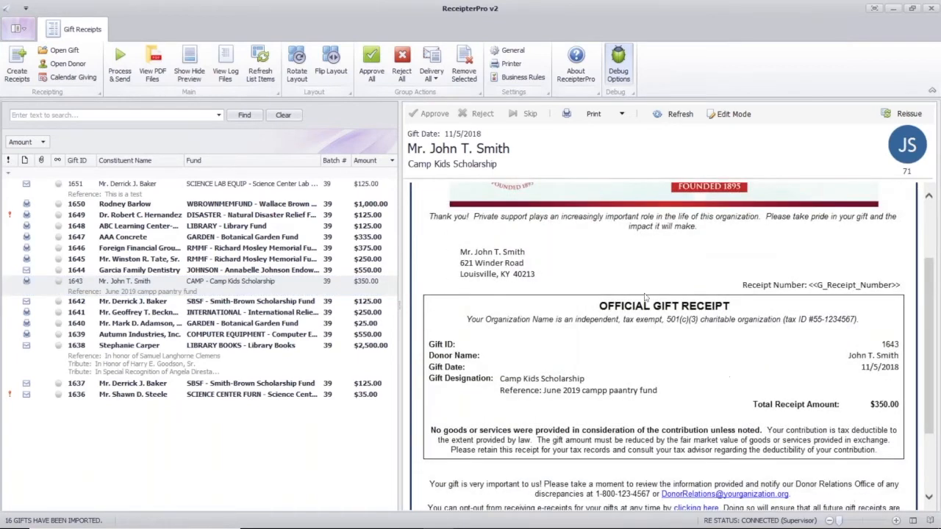
drag(647, 387, 509, 398)
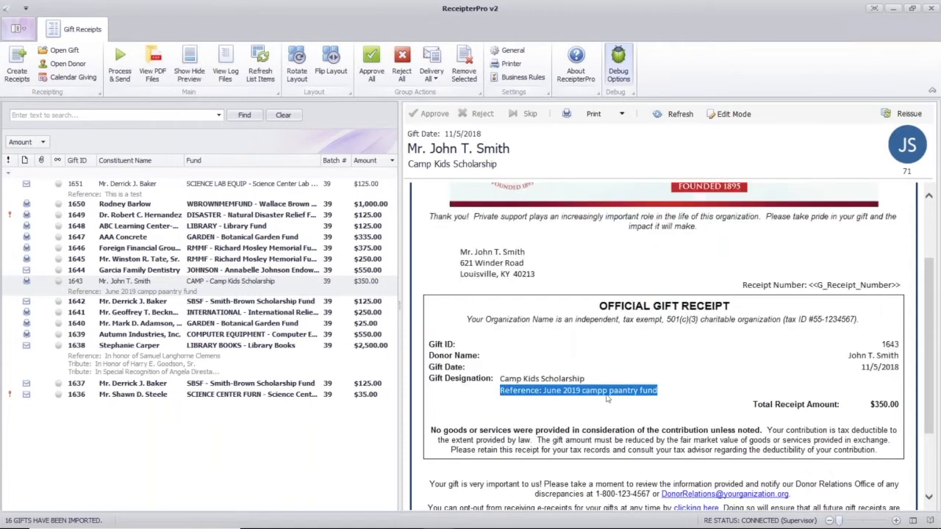
drag(566, 401, 537, 394)
click(538, 394)
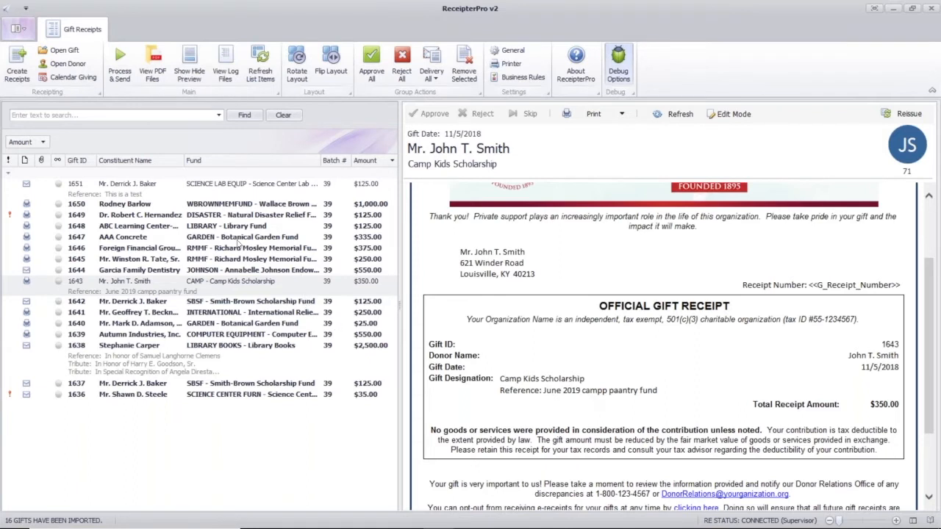
Open the Camp Kids Scholarship gift record, correct its reference to "June 2019 camp pantry fund", and save and close the record
click(202, 288)
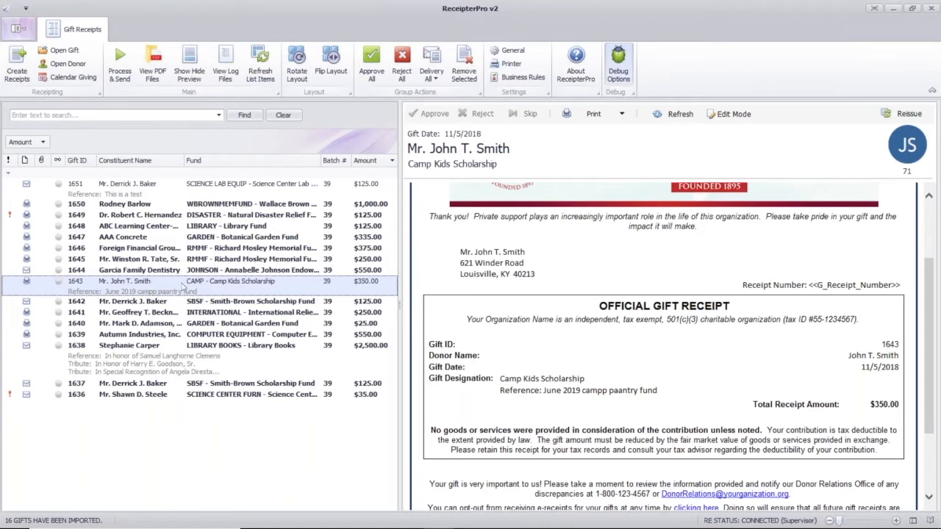
double_click(227, 284)
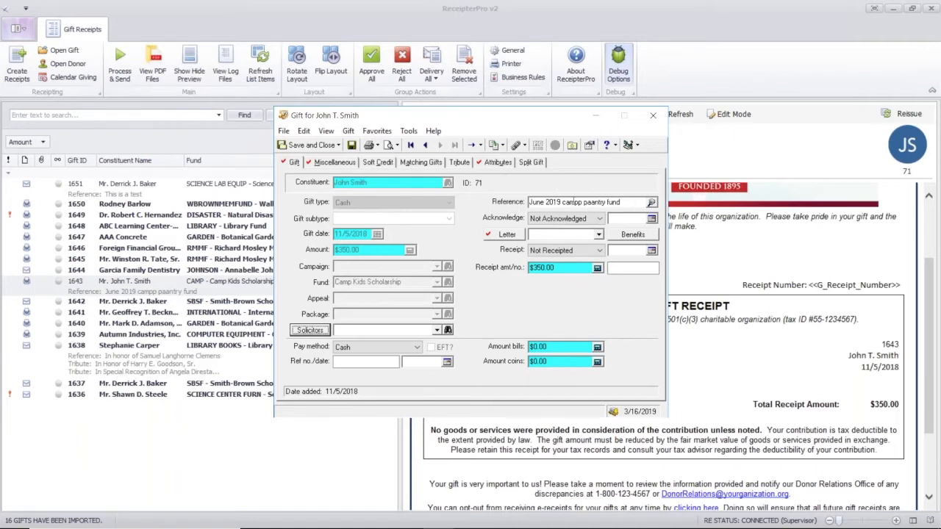
click(572, 202)
key(BackSpace)
click(591, 202)
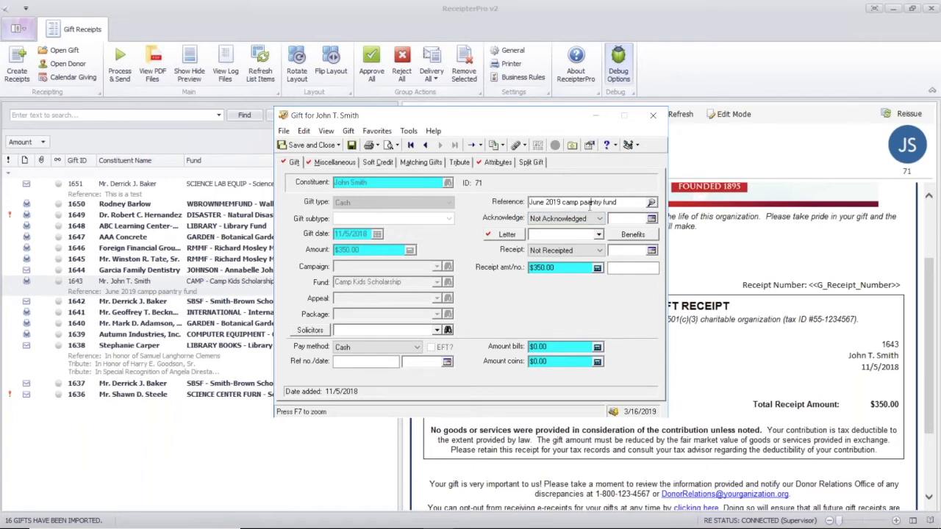
key(BackSpace)
click(310, 147)
Check the corrected reference line under the gift designation in the Camp Kids Scholarship receipt
drag(929, 243, 928, 318)
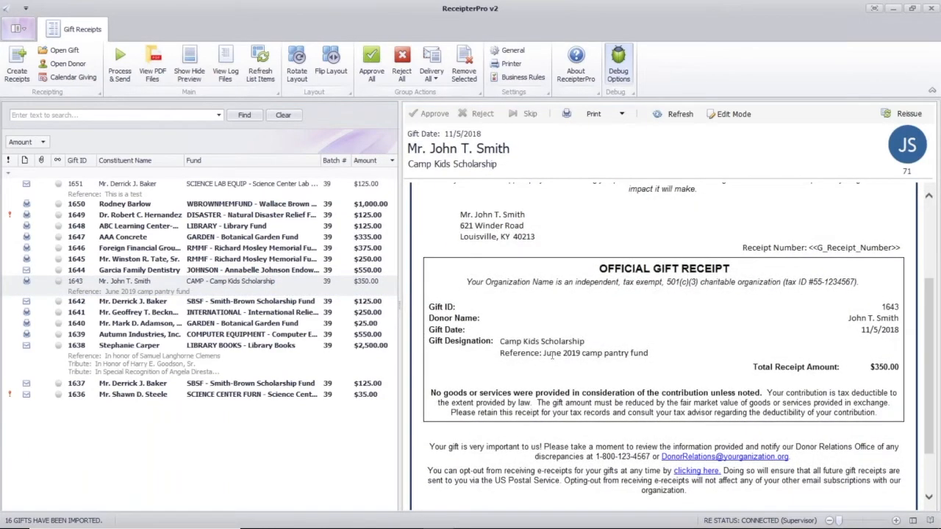
drag(550, 355, 661, 355)
click(682, 358)
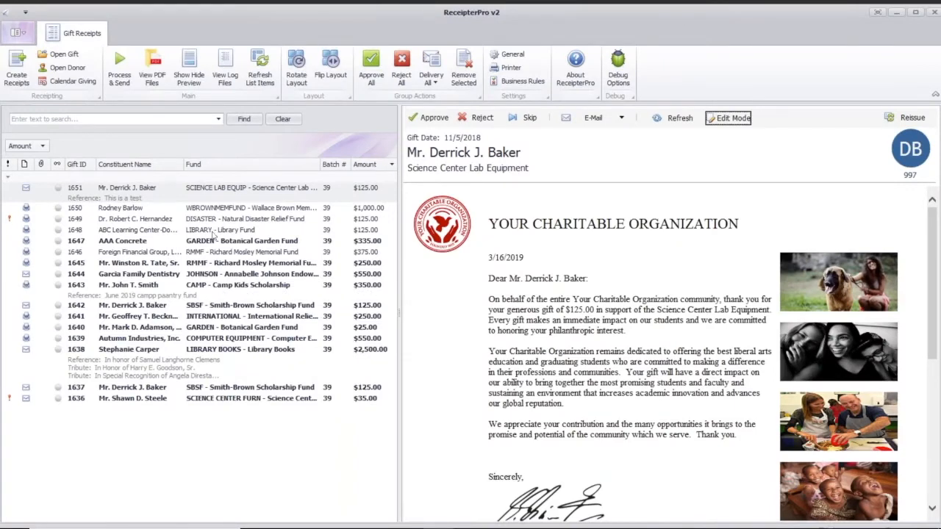
Preview the receipts of the Science Center Lab Equipment, Camp Kids Scholarship, Smith-Brown Scholarship, International Relief, $25 Botanical Garden and Library Books gifts
click(213, 192)
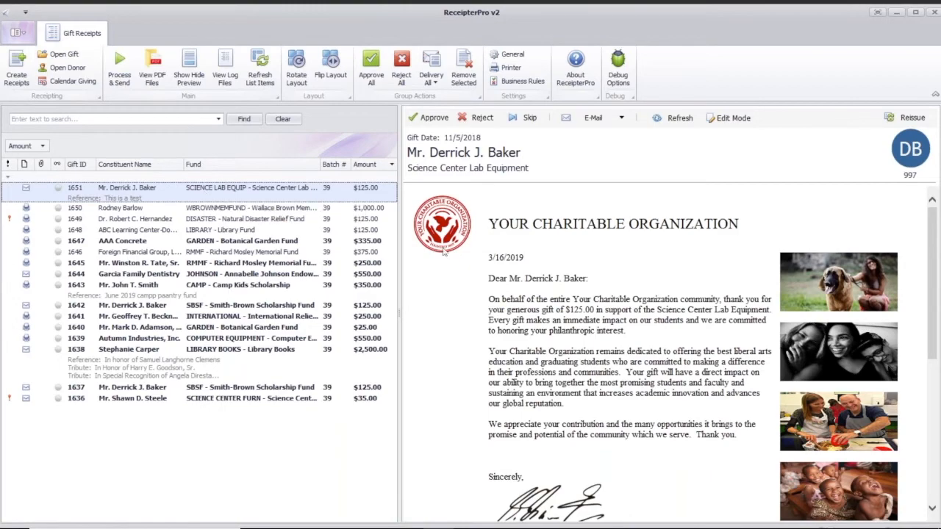
drag(932, 235, 940, 204)
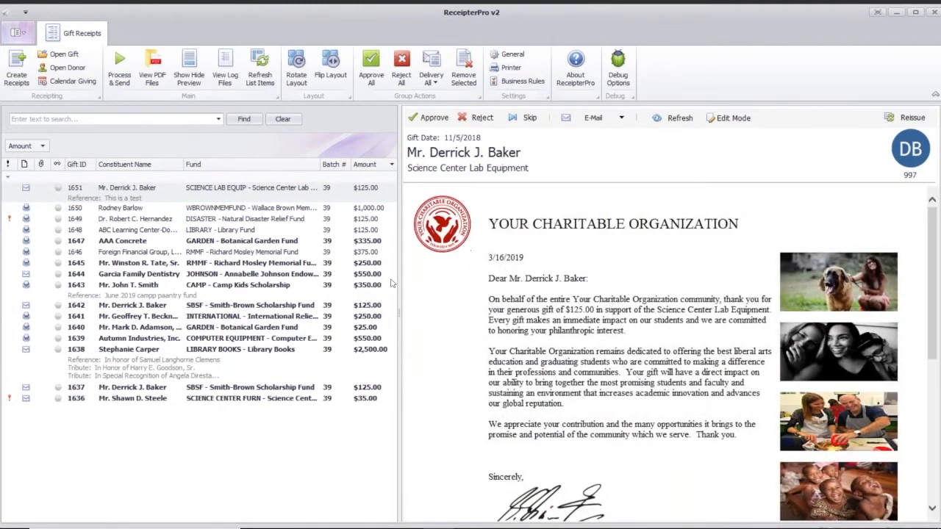
click(133, 290)
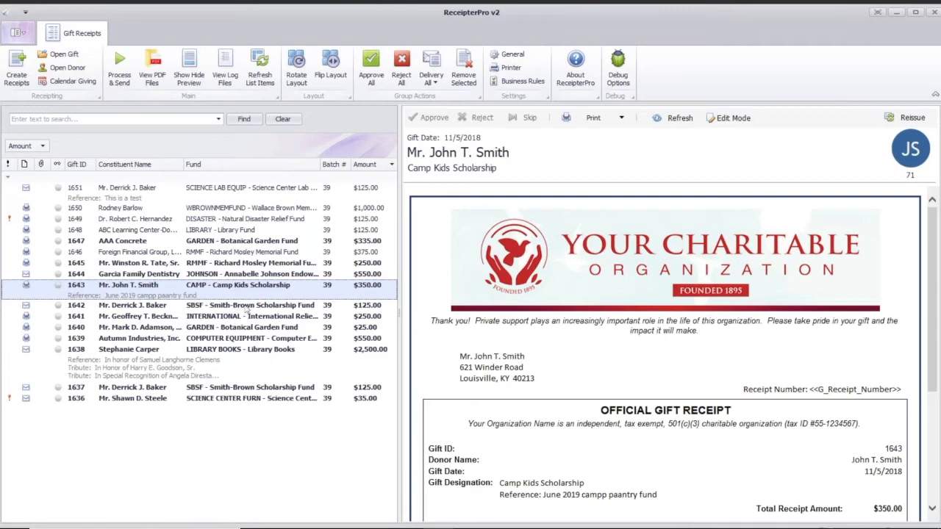
click(248, 306)
click(265, 319)
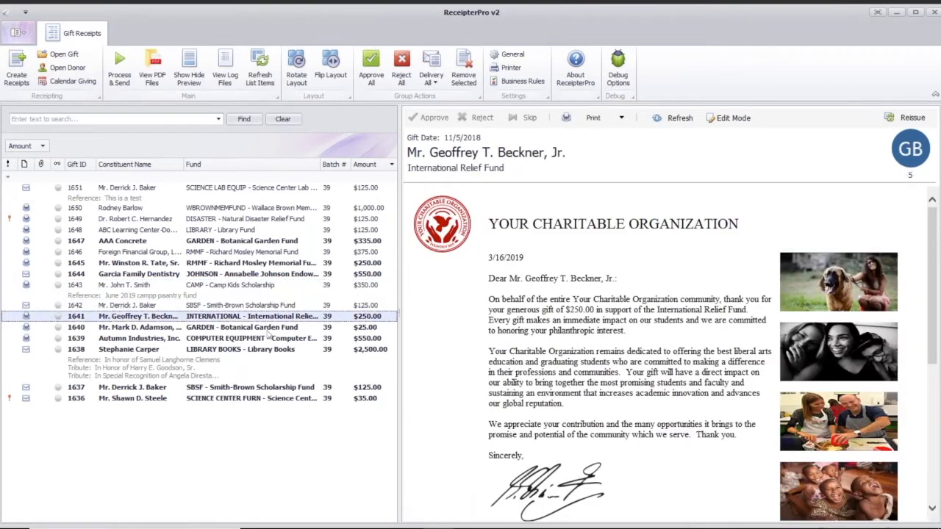
click(267, 329)
click(274, 354)
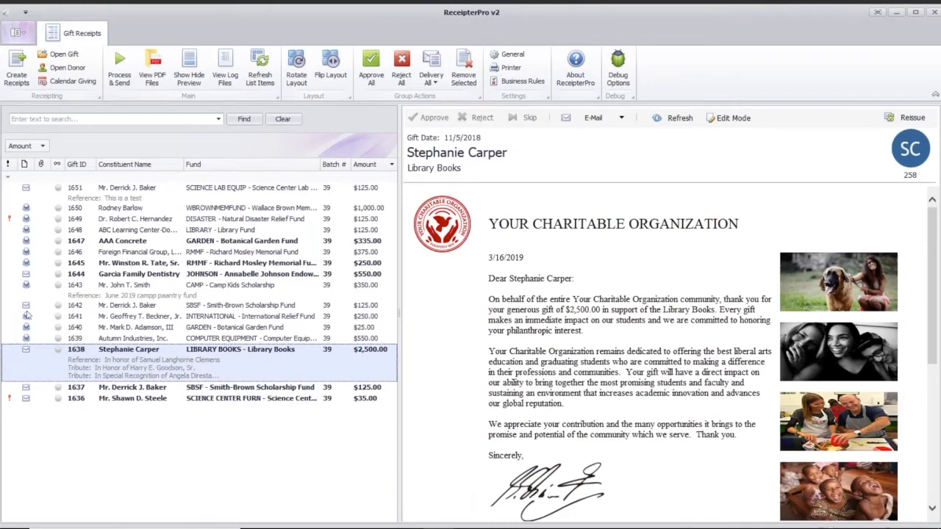
click(36, 191)
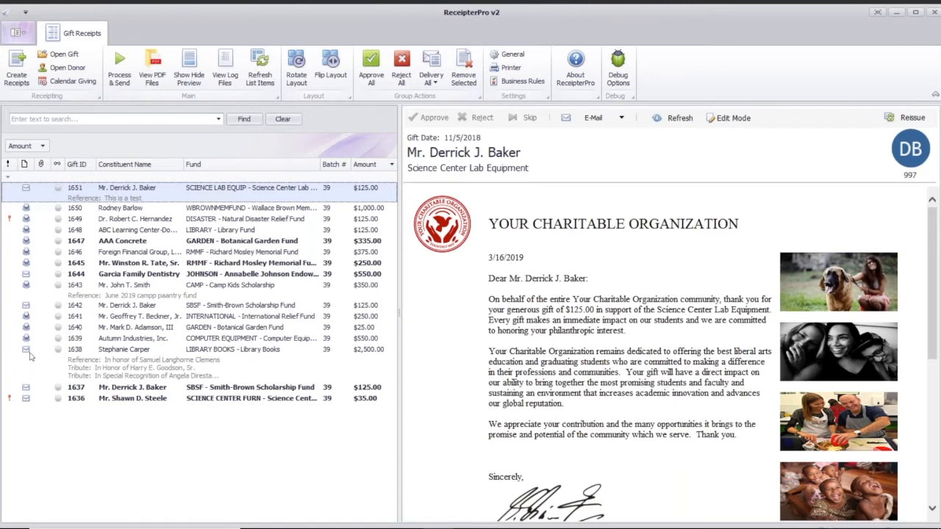
click(109, 358)
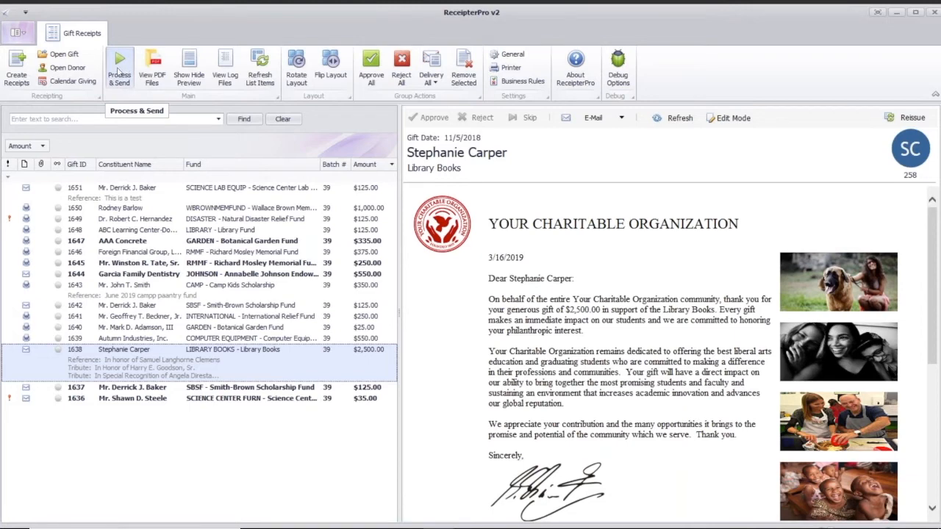
Process and send all receipts in the list, and close the generated print file and the completion message
click(117, 61)
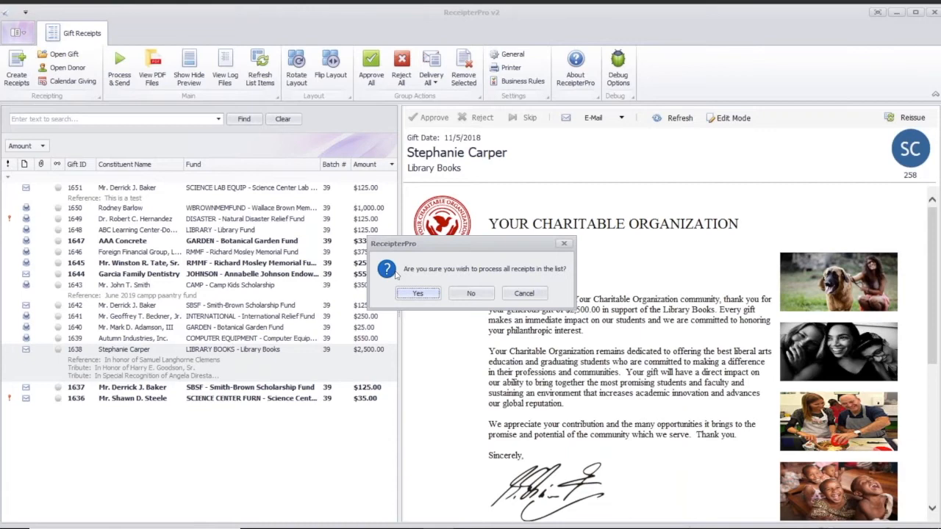
click(418, 294)
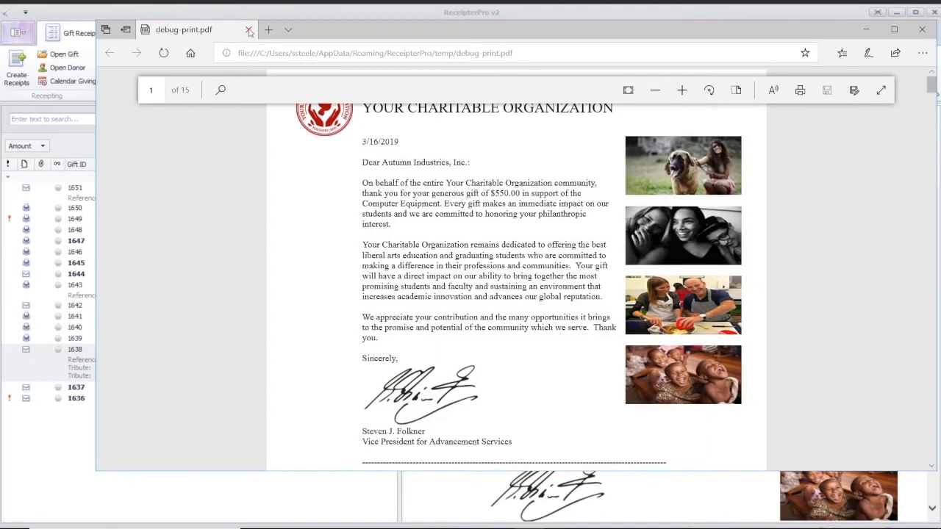
click(249, 31)
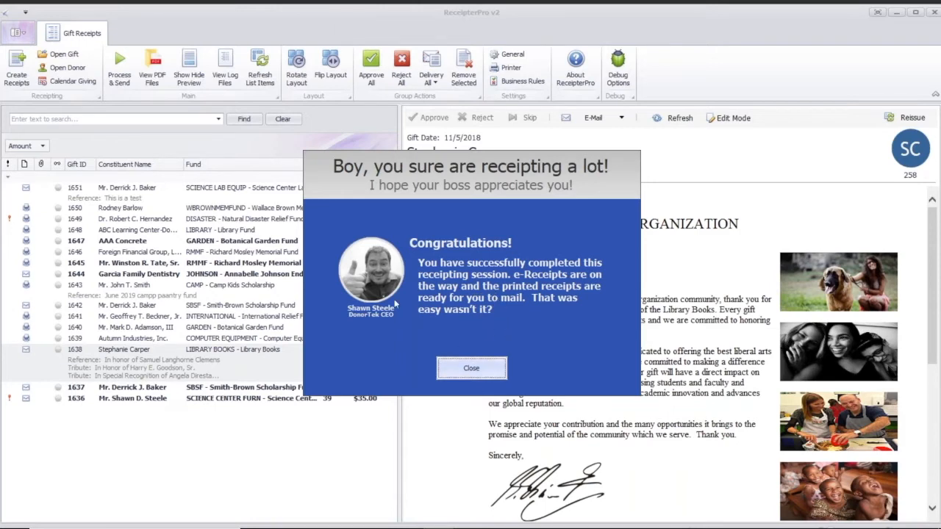
click(477, 369)
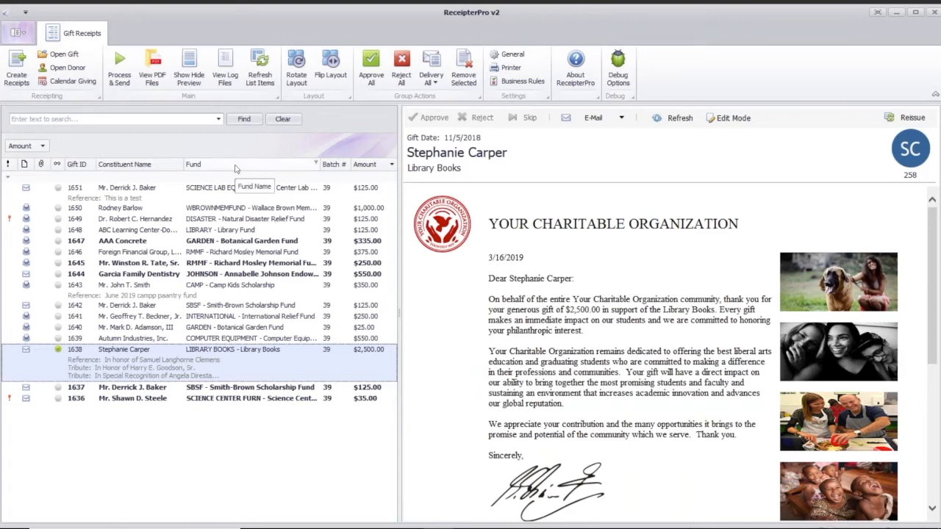
View the folder of saved receipt PDF files and select 1639.pdf
click(159, 66)
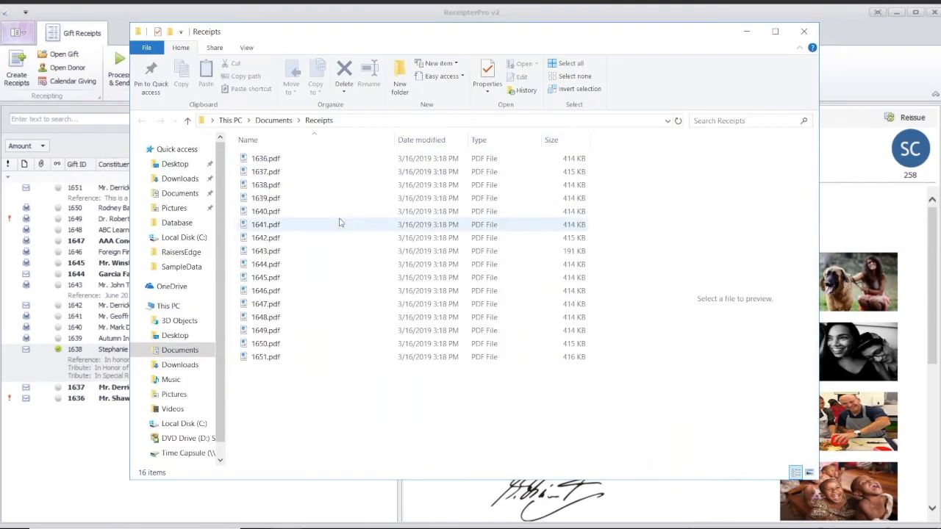
click(292, 200)
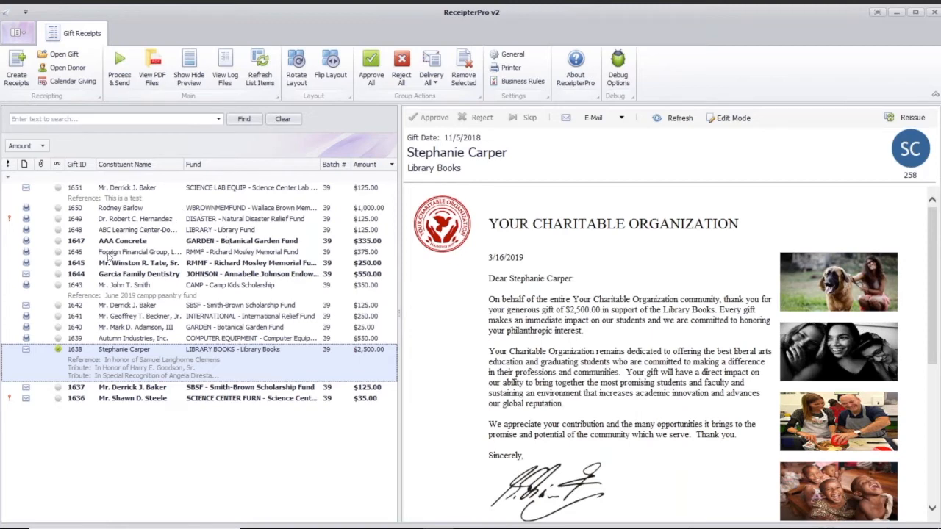
Start a new receipting session with a custom gift search and find the gifts matching the donor's Constituent ID
click(19, 65)
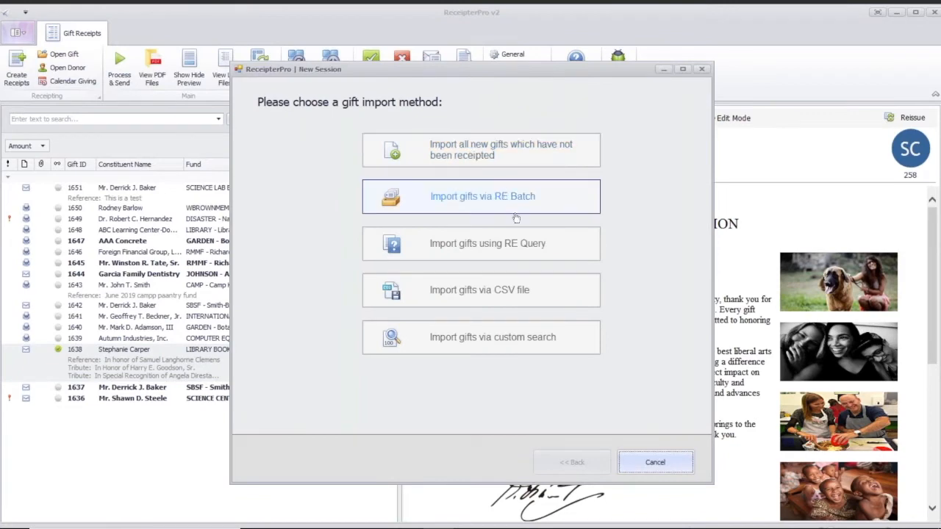
click(510, 340)
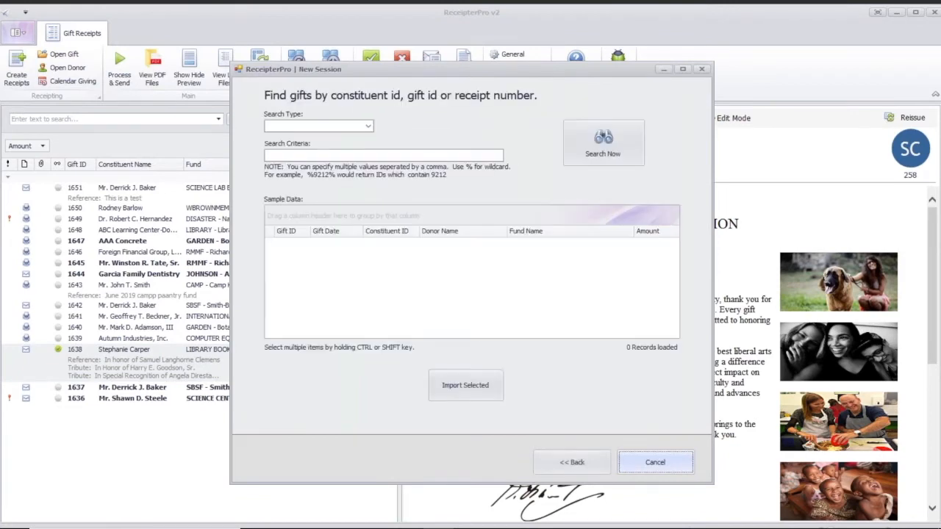
click(367, 126)
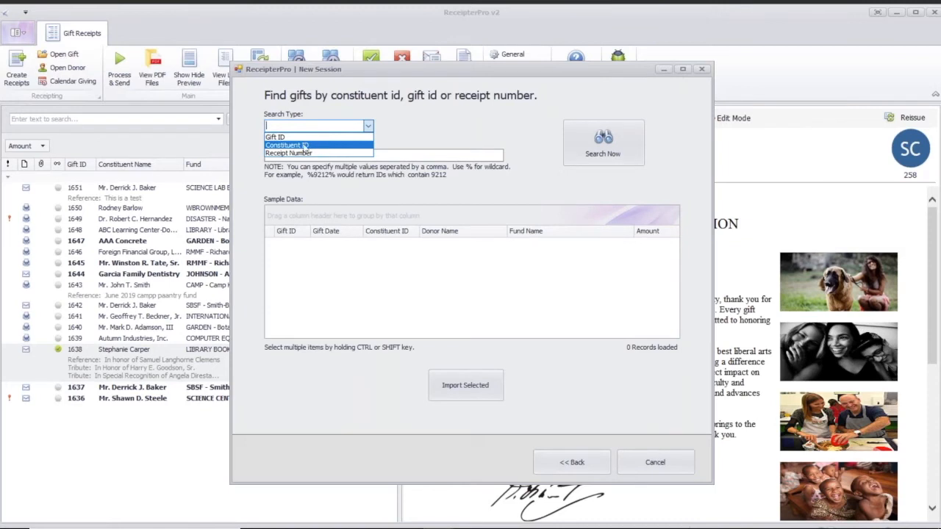
click(308, 146)
click(308, 153)
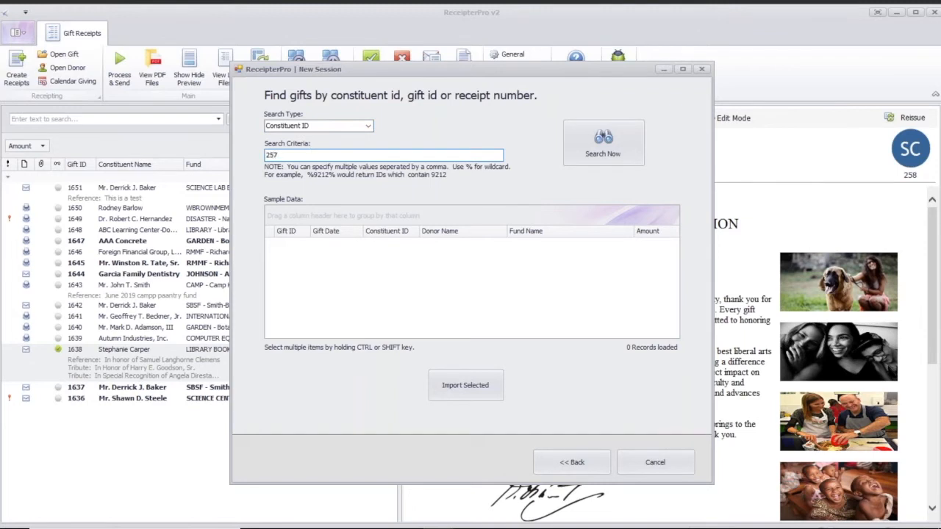
text(257)
click(608, 138)
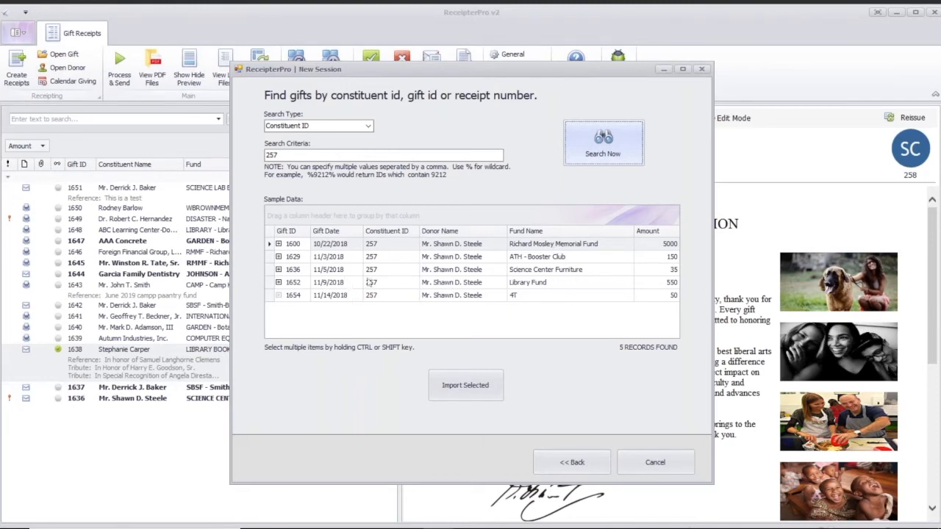
Import the $35 Science Center Furniture gift from the search results into the receipt list
click(346, 271)
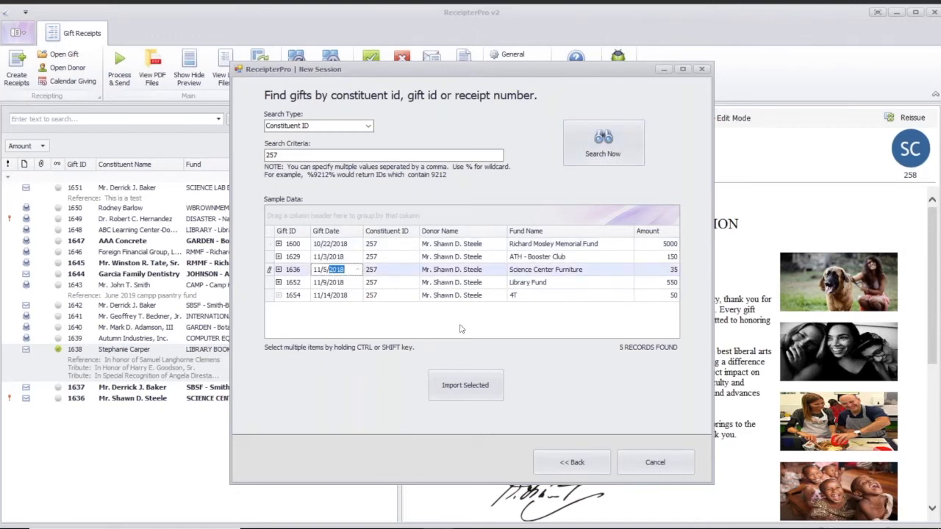
click(474, 384)
click(427, 296)
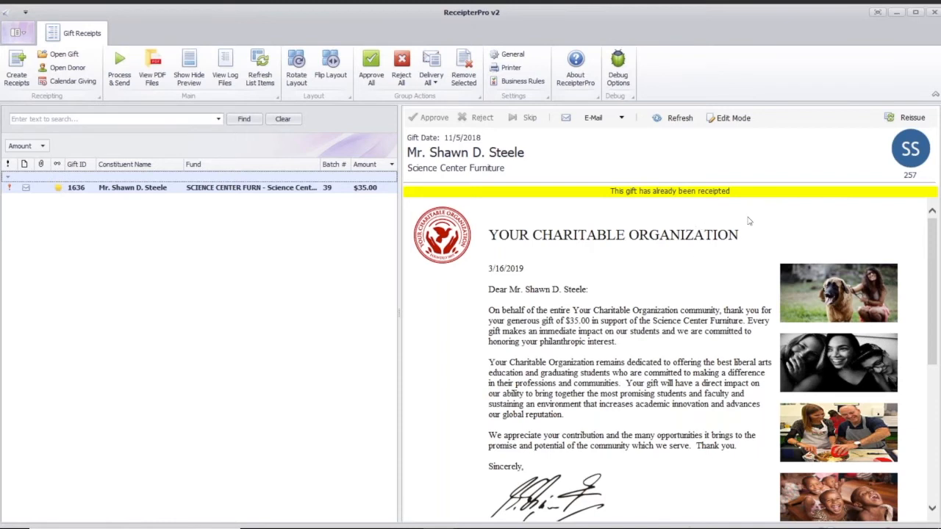
Reissue the Science Center Furniture gift's receipt using the original receipt number and the DUPLICATE receipt stamp
click(916, 125)
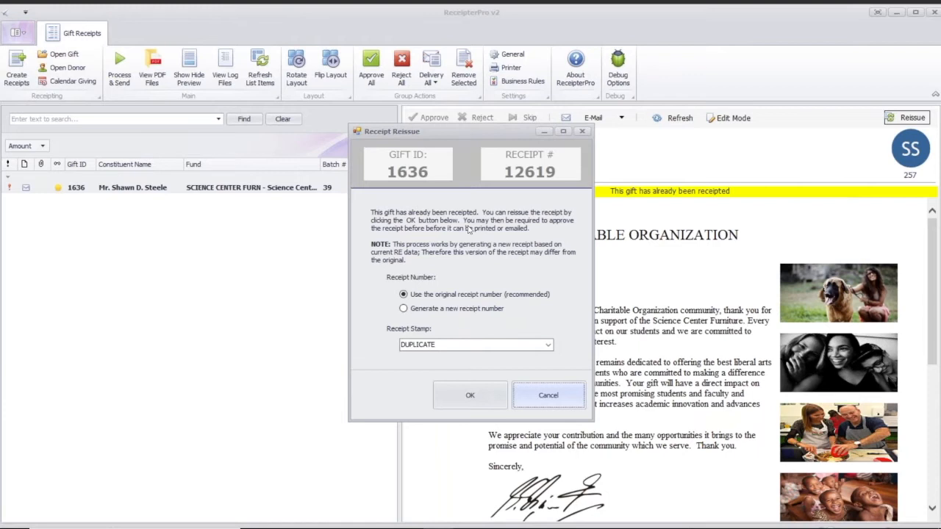
click(445, 311)
click(462, 295)
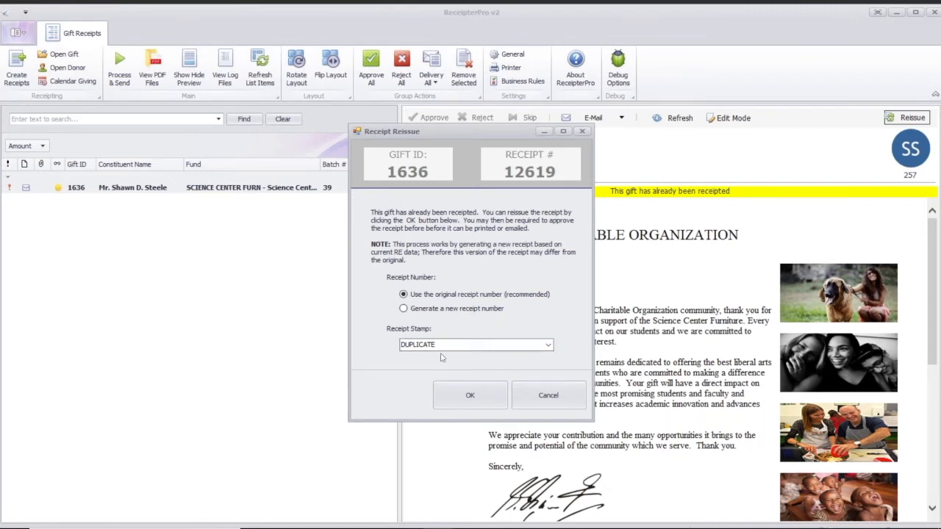
click(548, 346)
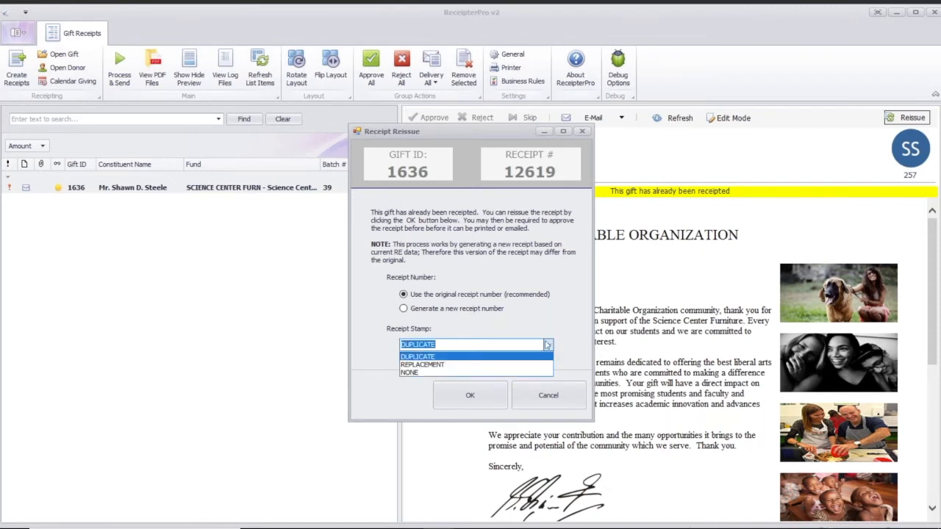
click(540, 328)
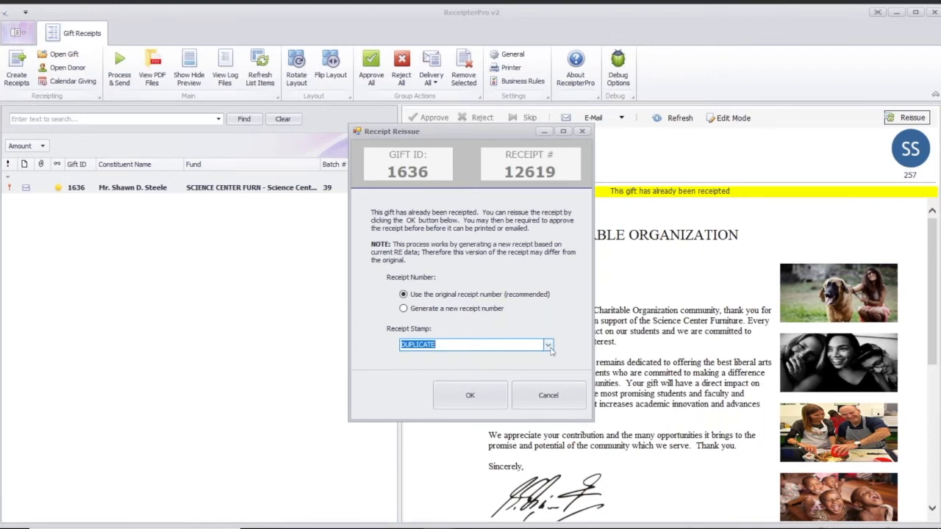
click(549, 346)
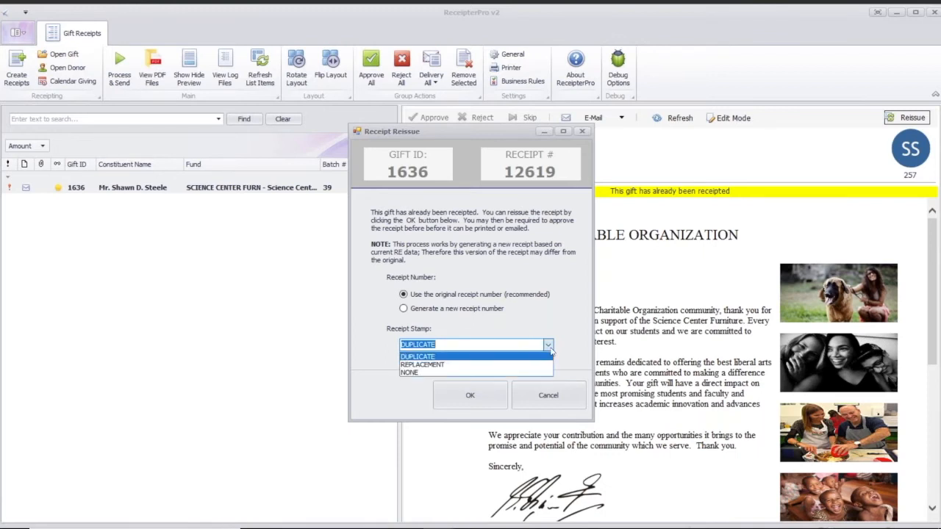
click(475, 338)
click(470, 341)
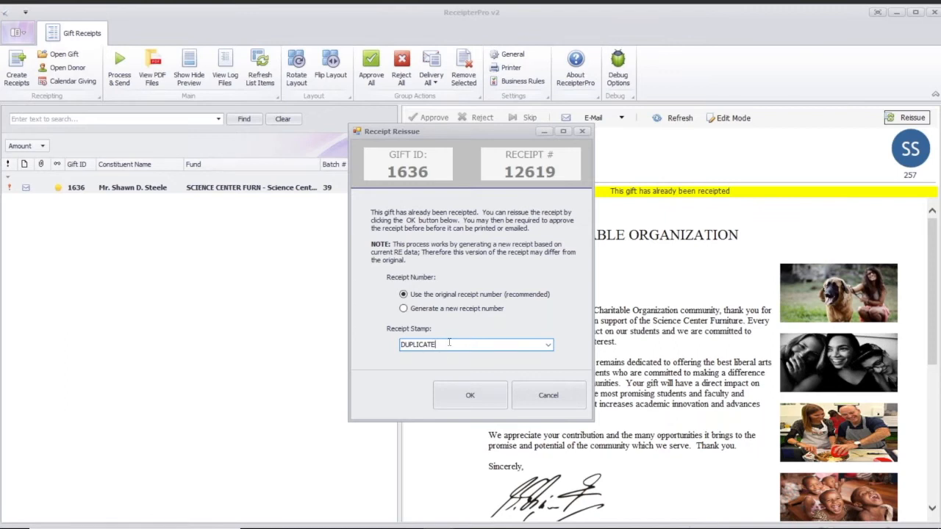
click(473, 395)
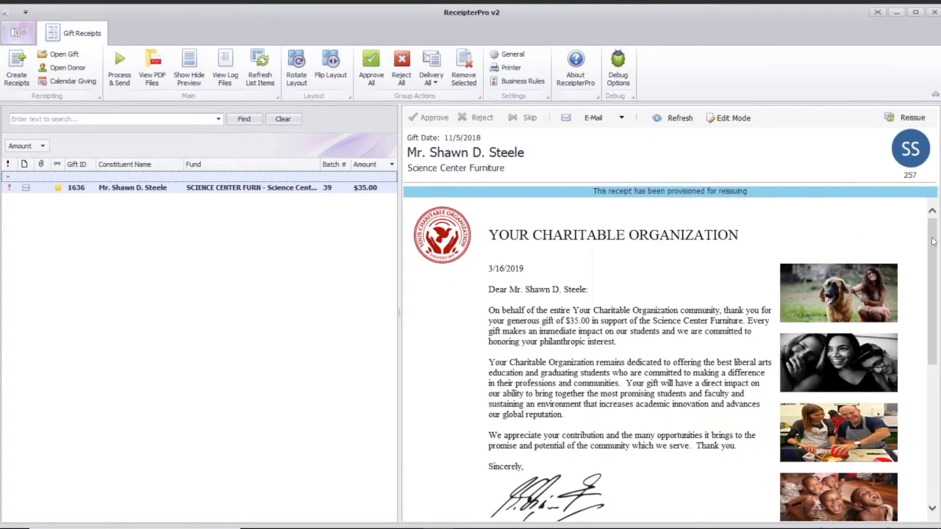
Examine the DUPLICATE stamp beside the tax receipt section of the Science Center Furniture letter
drag(932, 242, 930, 383)
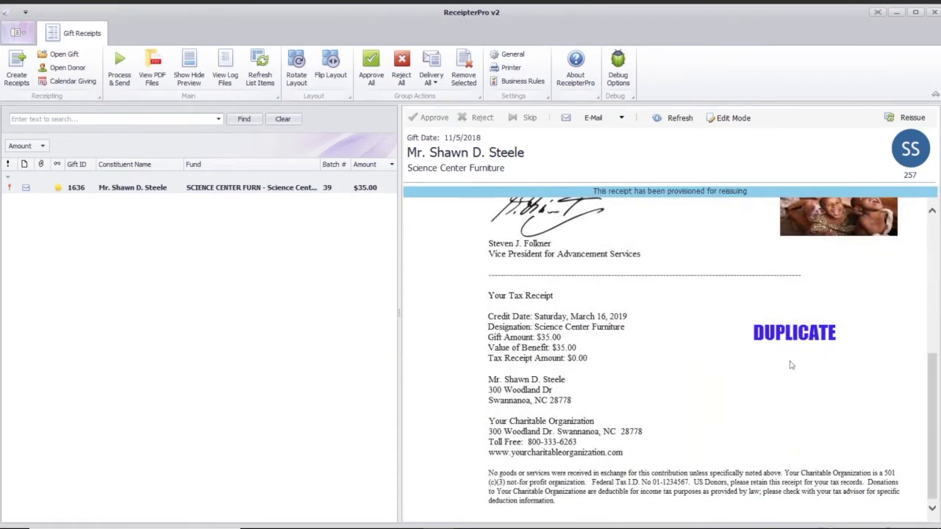
drag(754, 333, 827, 352)
click(814, 353)
Display the Science Center Furniture letter in Edit Mode and return it to the normal preview
click(726, 119)
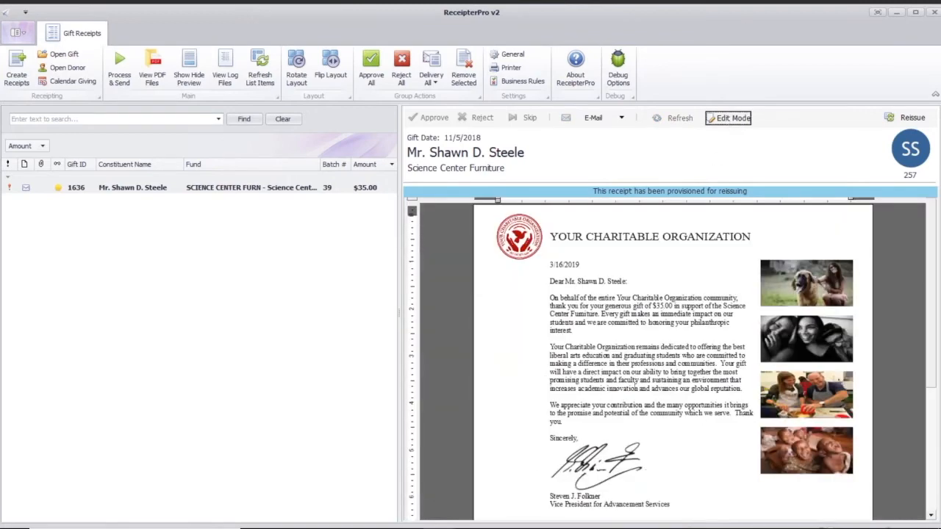
click(728, 118)
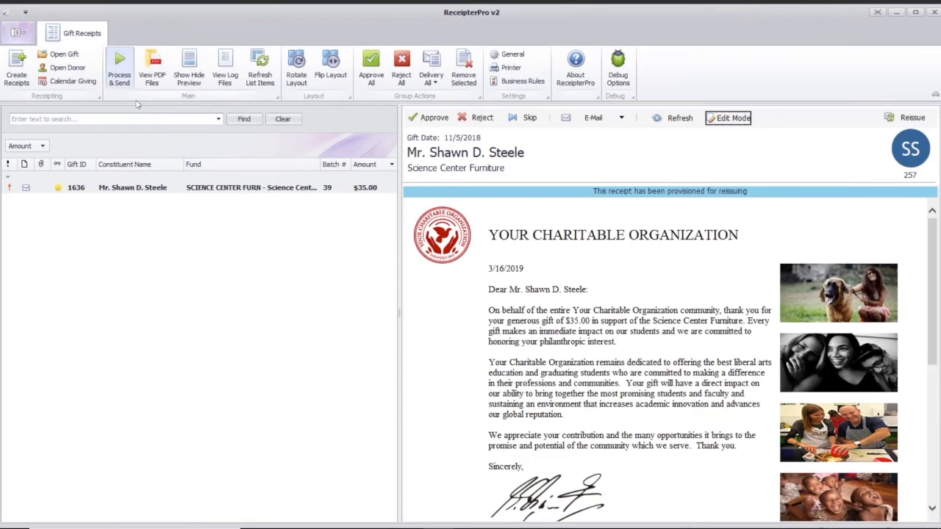
click(338, 209)
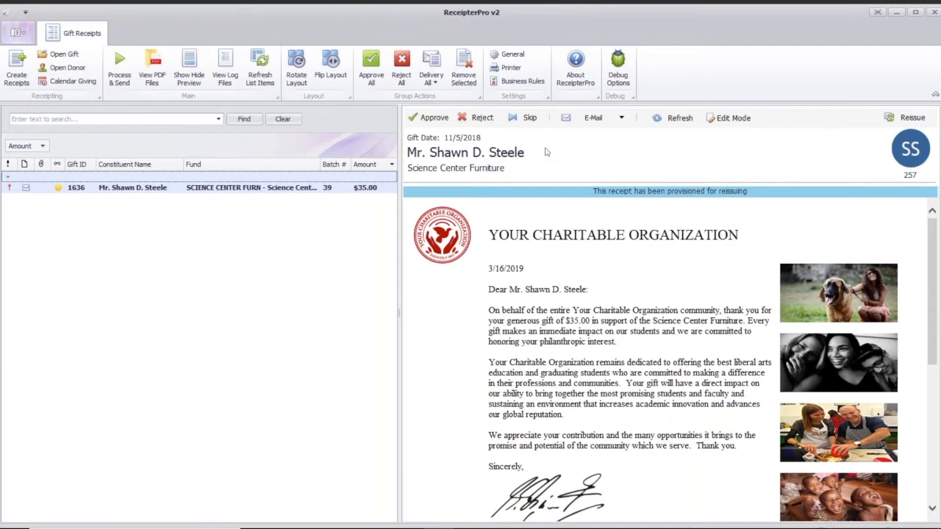
Open the Email Delivery business rule and review its RECEIPT_DELIVERY_TYPE action and rule conditions
click(523, 81)
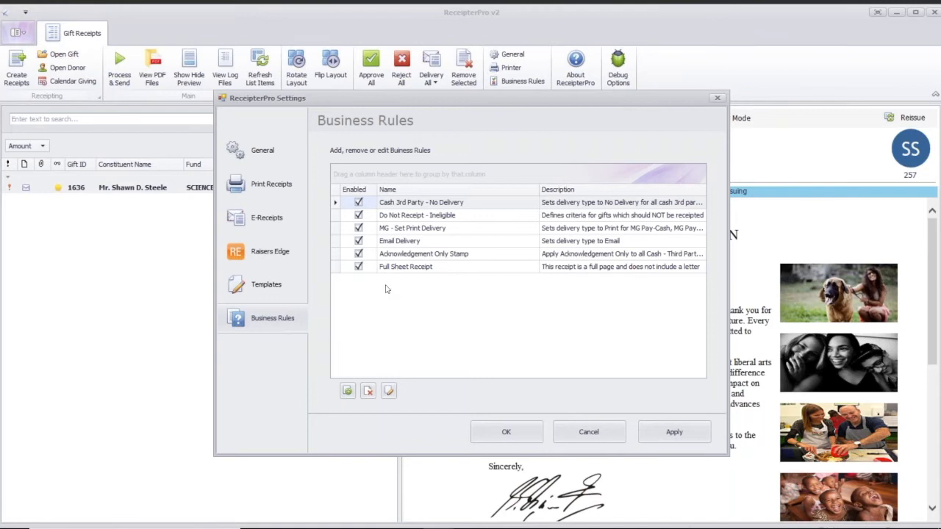
click(428, 244)
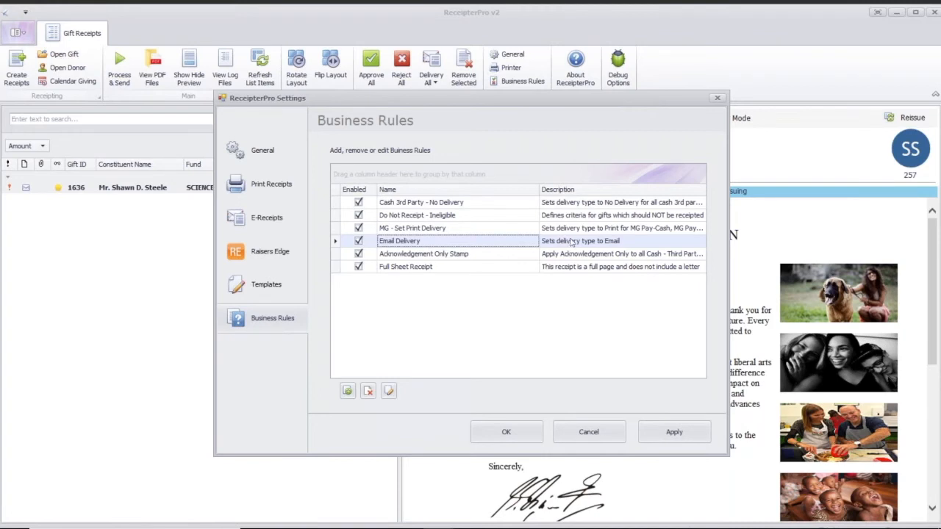
click(551, 245)
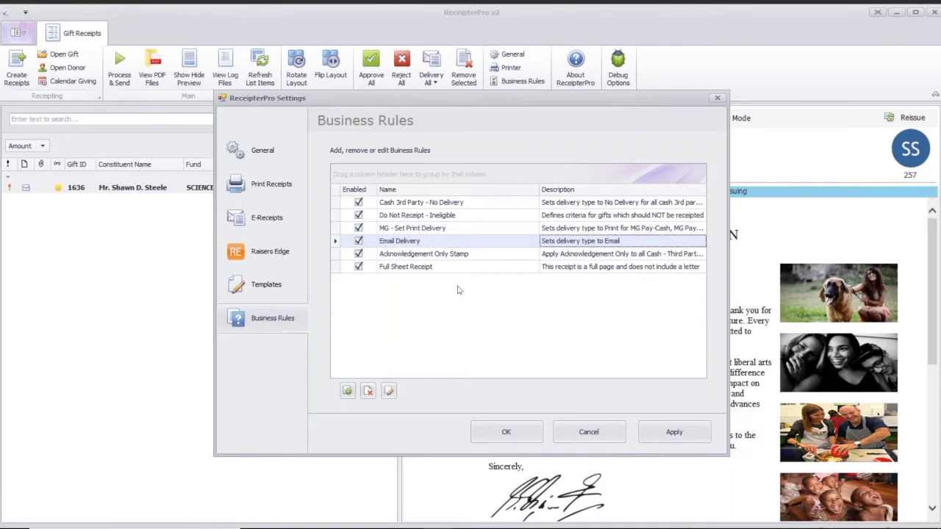
click(388, 393)
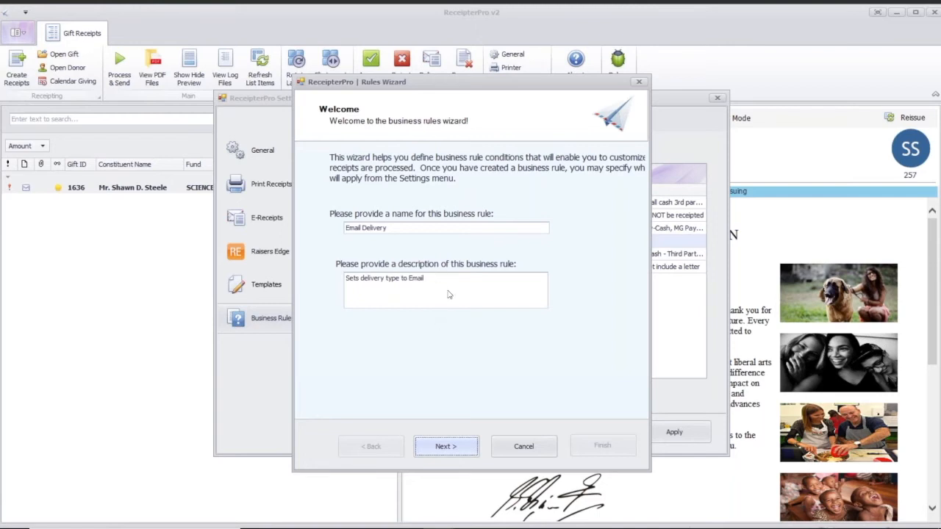
click(454, 443)
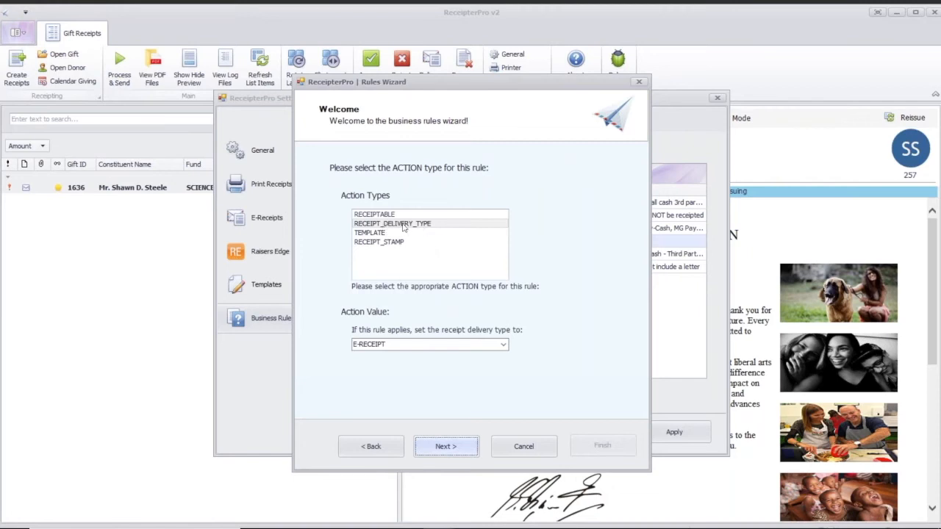
click(439, 446)
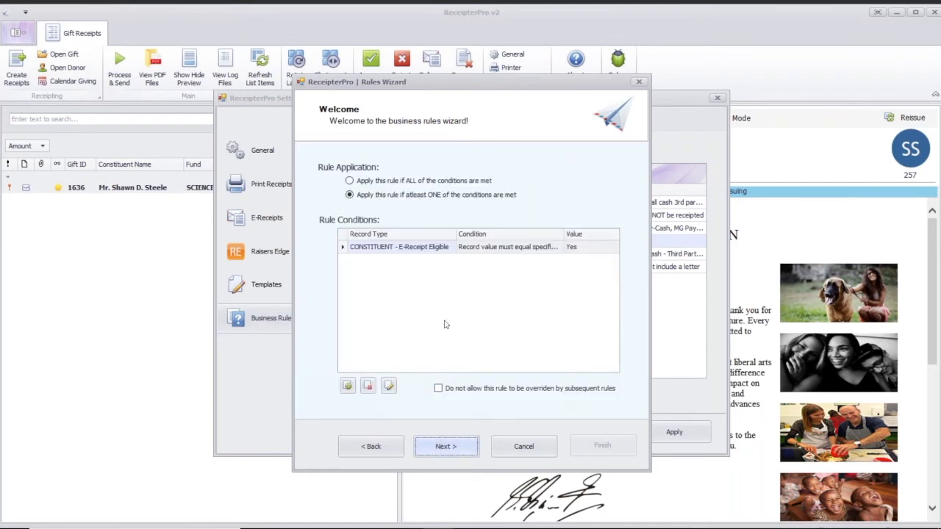
Inspect the criteria of the rule's E-Receipt Eligible condition and close the rule without saving
click(397, 296)
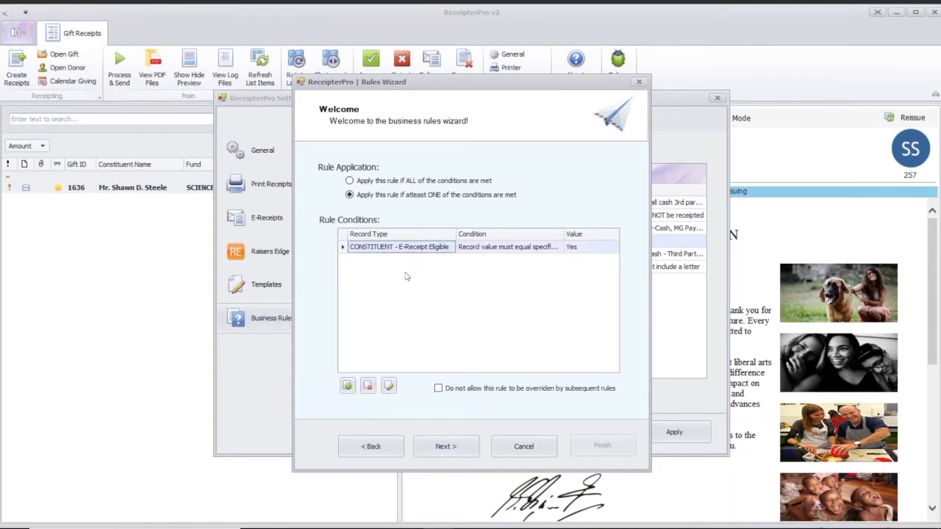
click(389, 387)
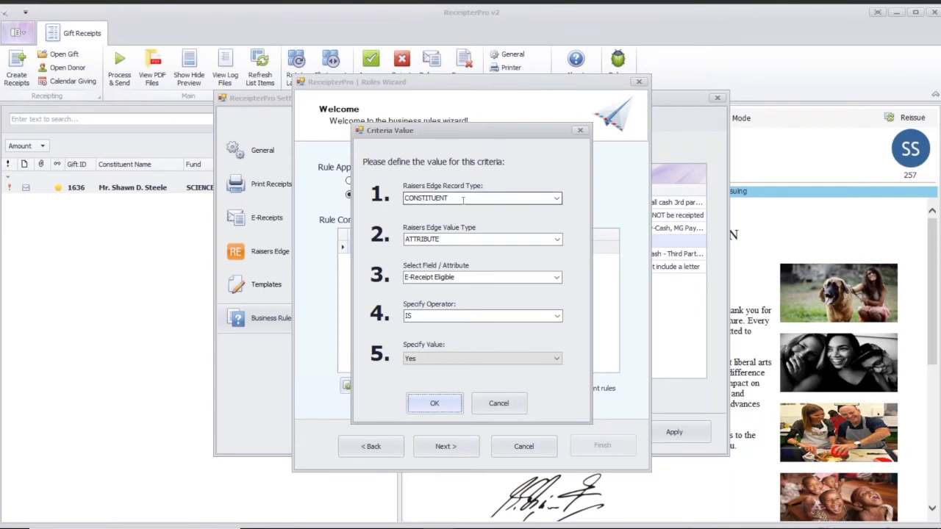
click(557, 199)
click(557, 200)
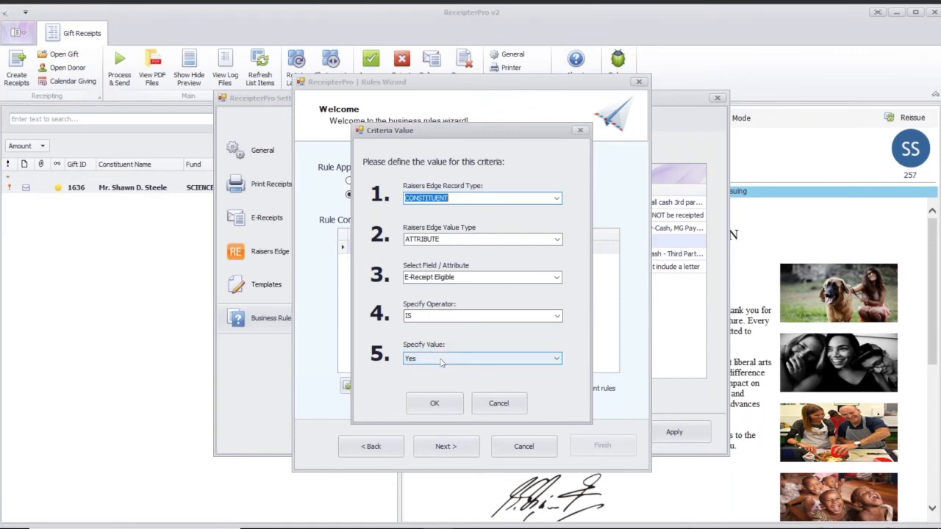
click(519, 403)
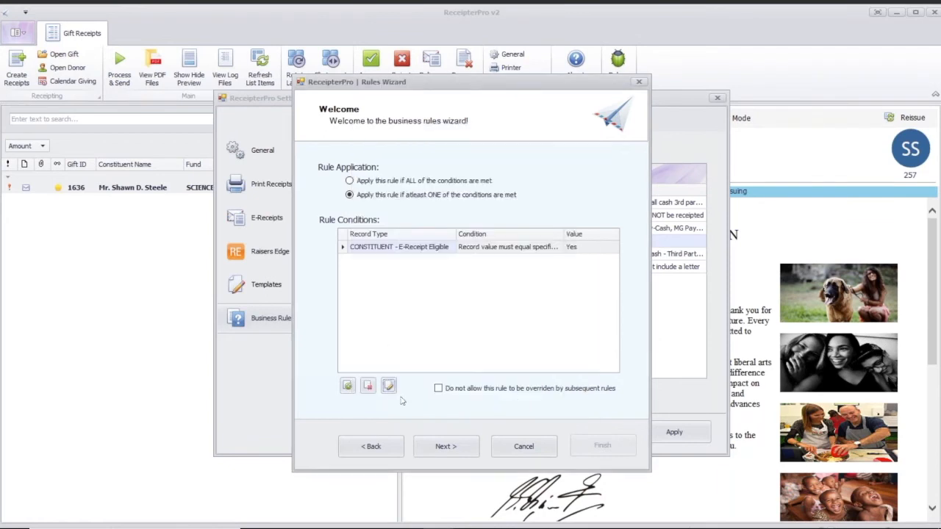
click(518, 450)
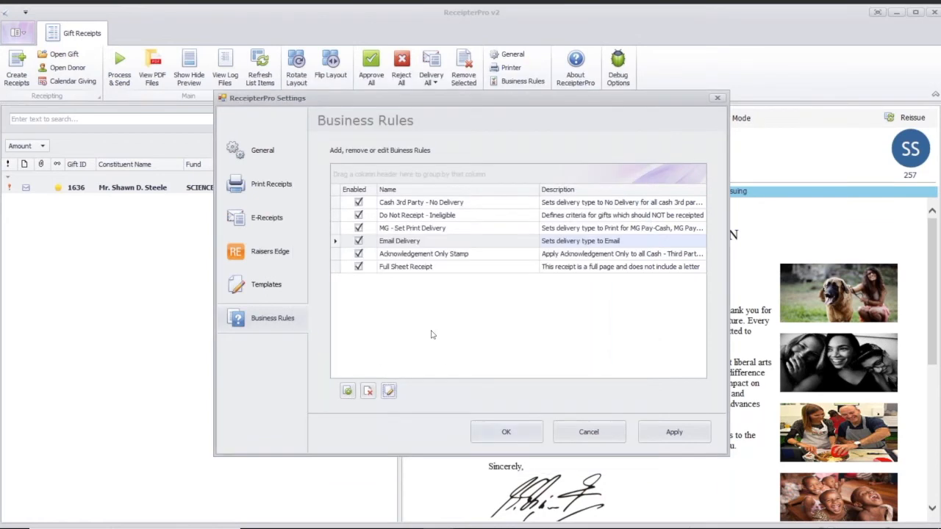
Review the Full Sheet Receipt rule's template action and its fund and Waive Priority conditions, and close it without saving
click(442, 269)
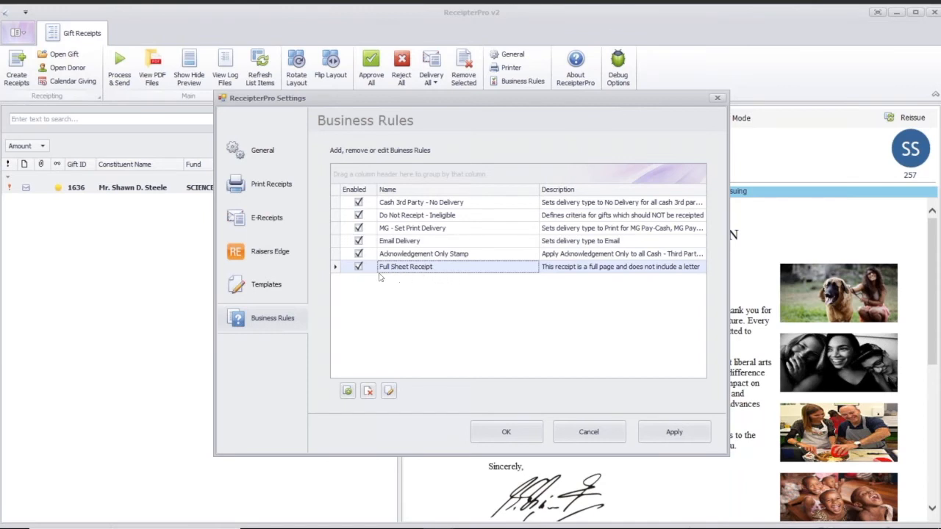
click(390, 393)
click(453, 451)
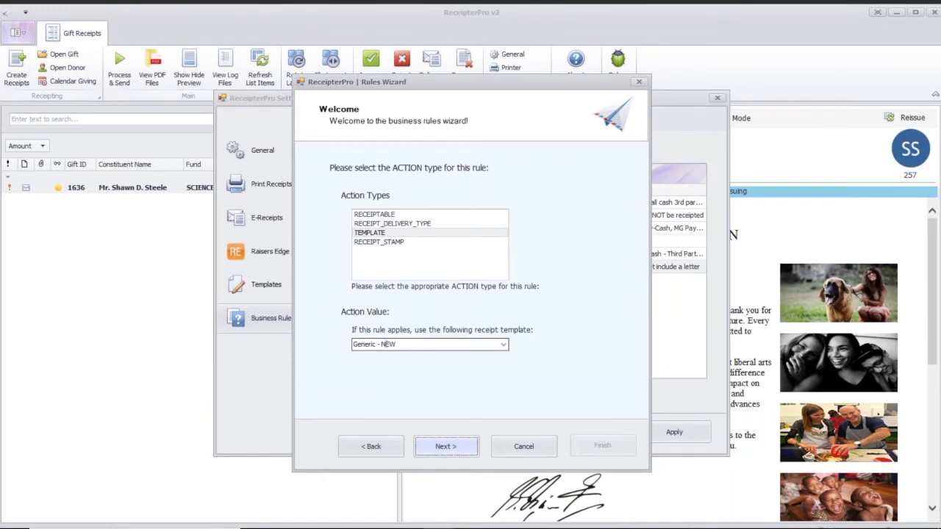
click(460, 446)
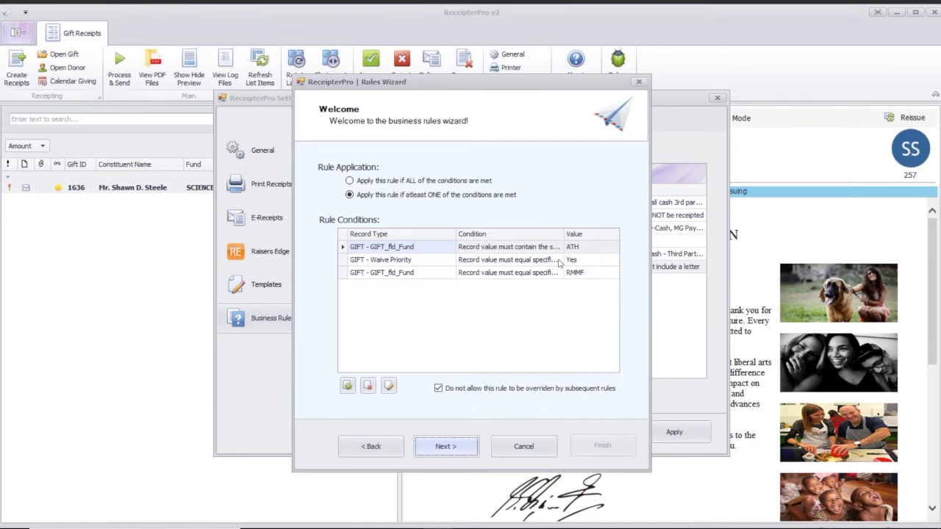
click(414, 264)
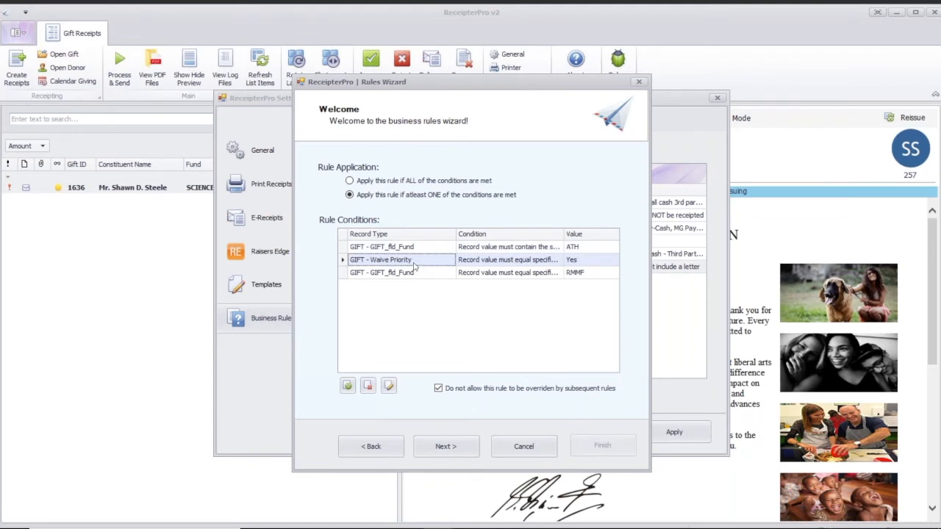
click(453, 275)
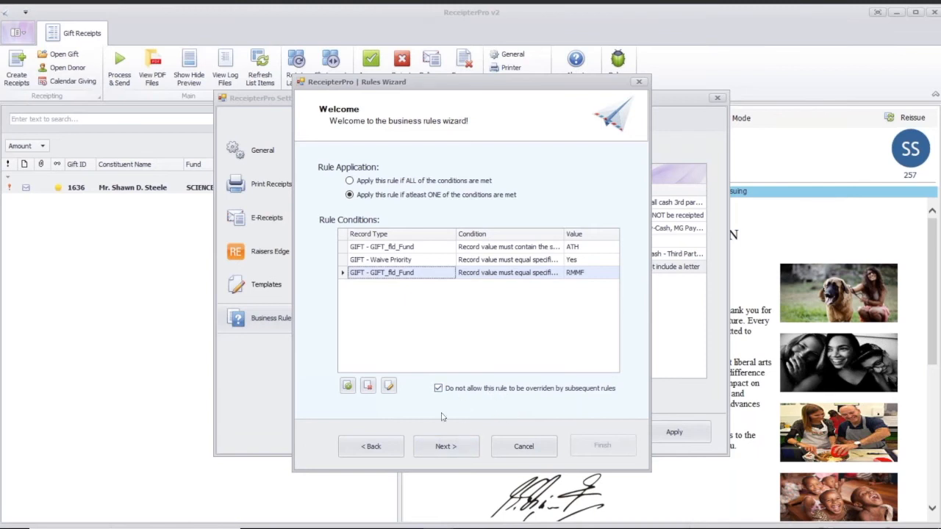
click(492, 450)
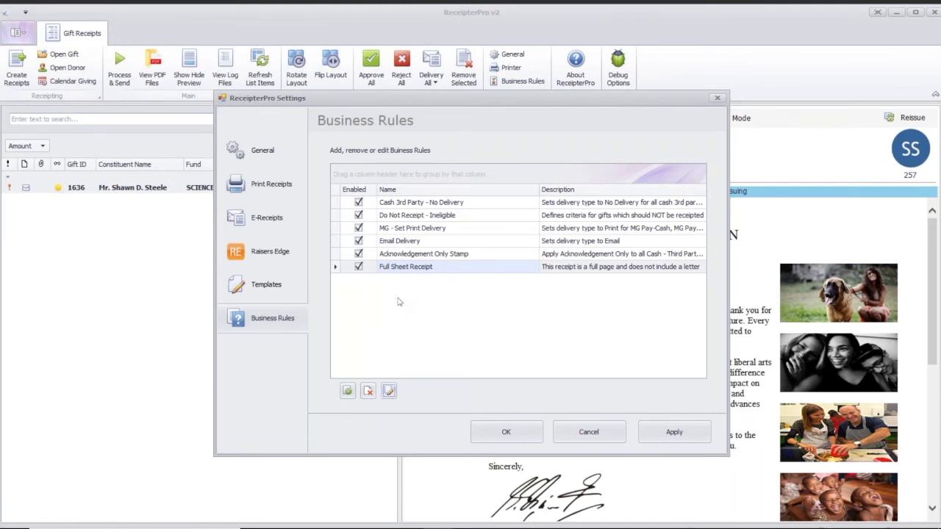
Preview the receipt templates in the template settings and open the Simple Receipt template for editing
click(273, 285)
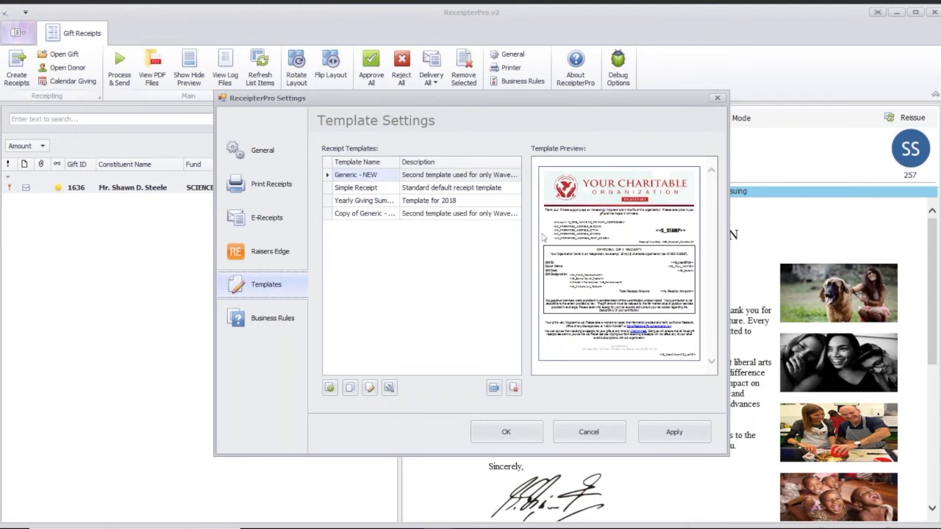
click(379, 191)
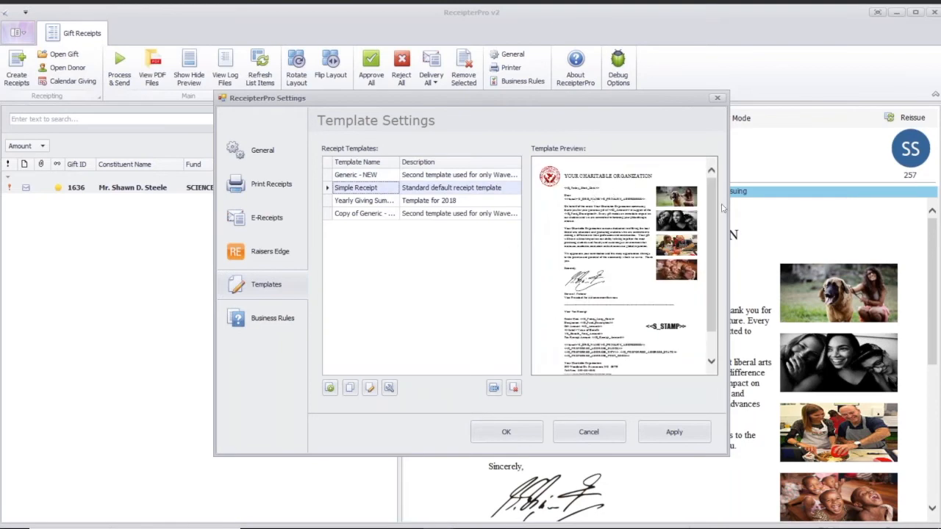
mouse_move(713, 201)
mouse_down()
mouse_move(716, 274)
mouse_move(712, 197)
mouse_up()
click(380, 203)
click(379, 189)
click(371, 389)
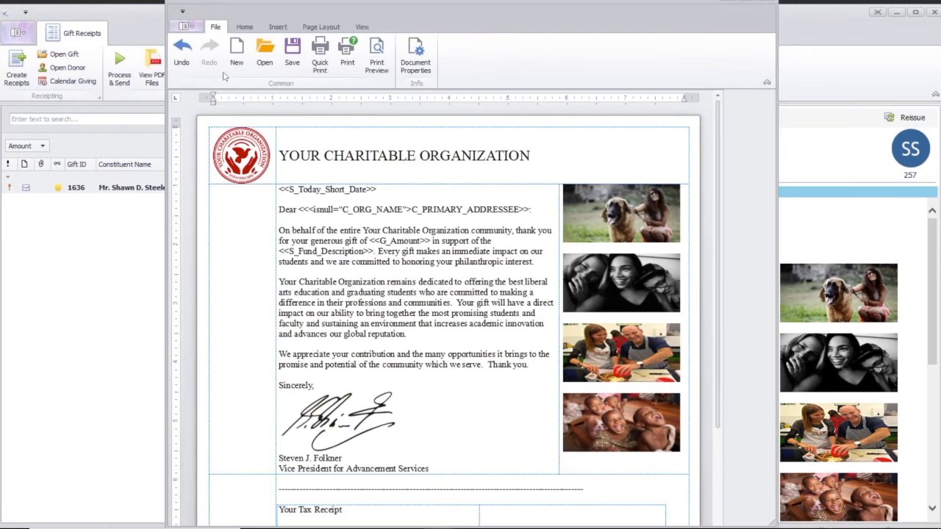
Enter the test text "fdsfdfd" on the blank line below the letter's first body paragraph
click(244, 27)
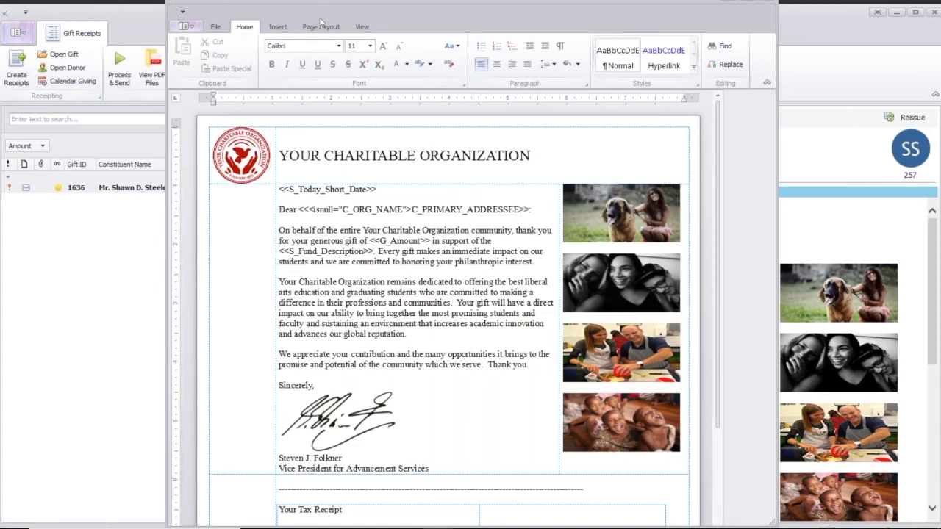
click(421, 340)
click(423, 383)
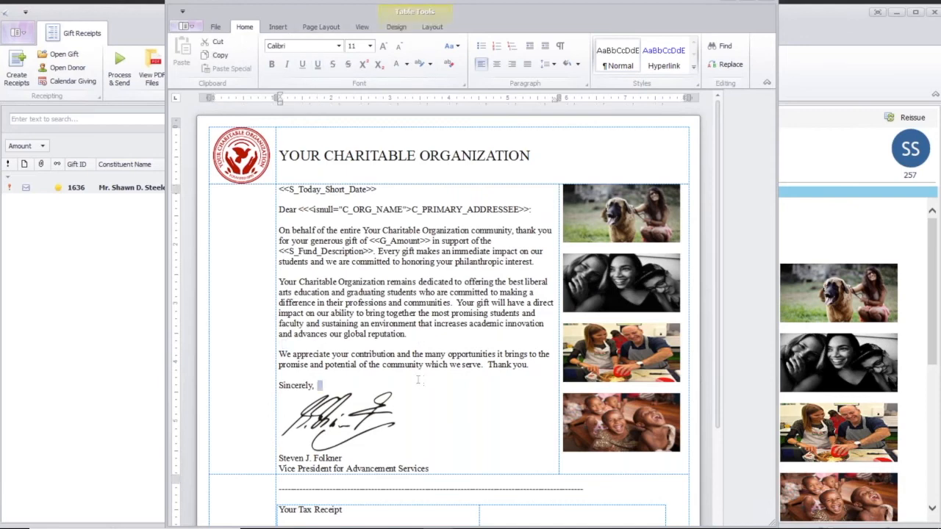
double_click(422, 345)
click(431, 313)
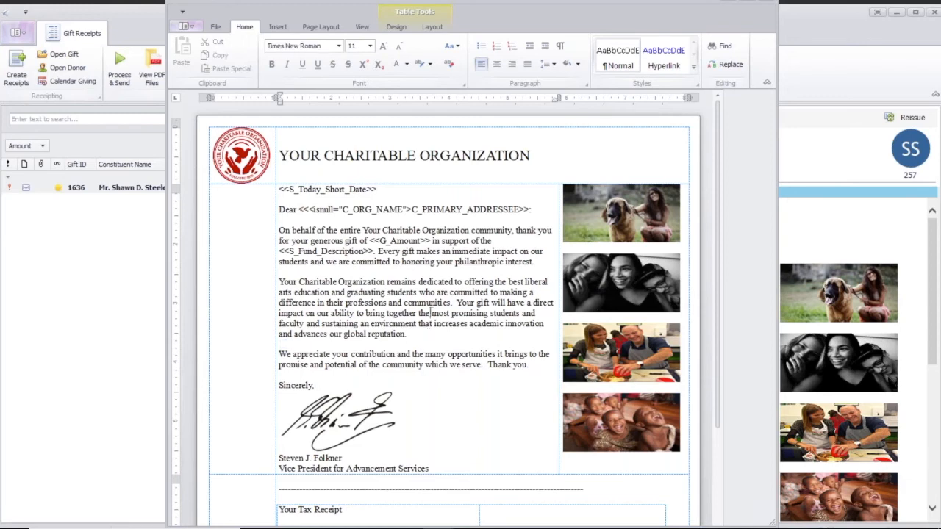
click(429, 274)
text(fdsfdfd)
Look through the fonts available for the test text and delete that text from the letter
key(shift+Home)
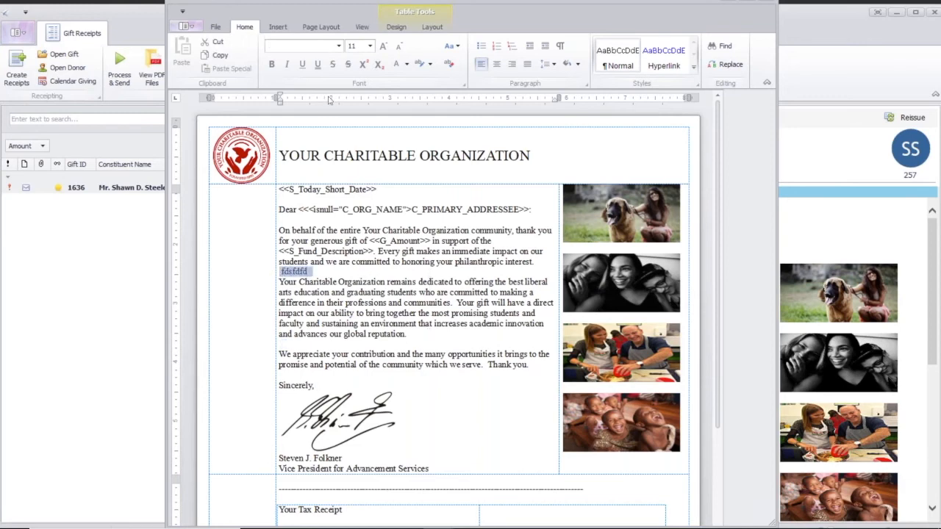
click(339, 46)
drag(389, 232, 390, 241)
double_click(294, 271)
key(Delete)
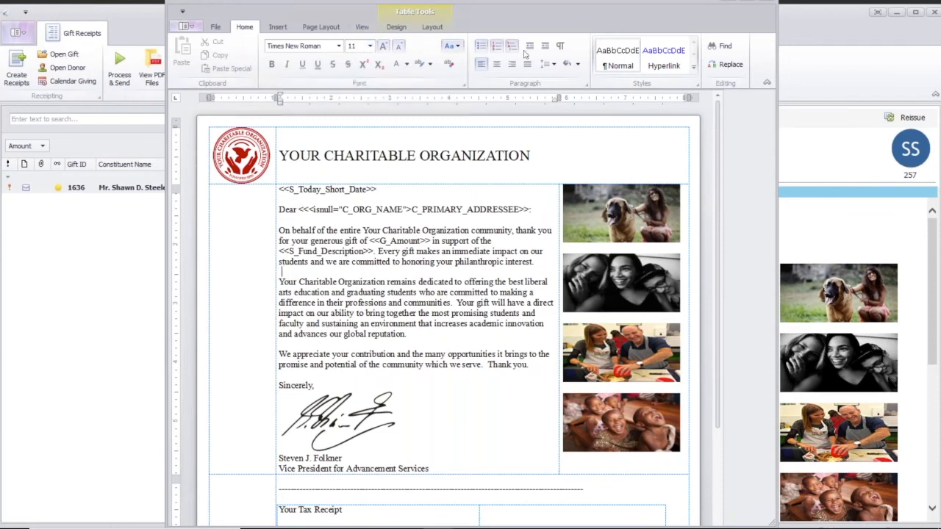
Look over the table design and insert options, and view the Symbol chooser without inserting anything
click(395, 27)
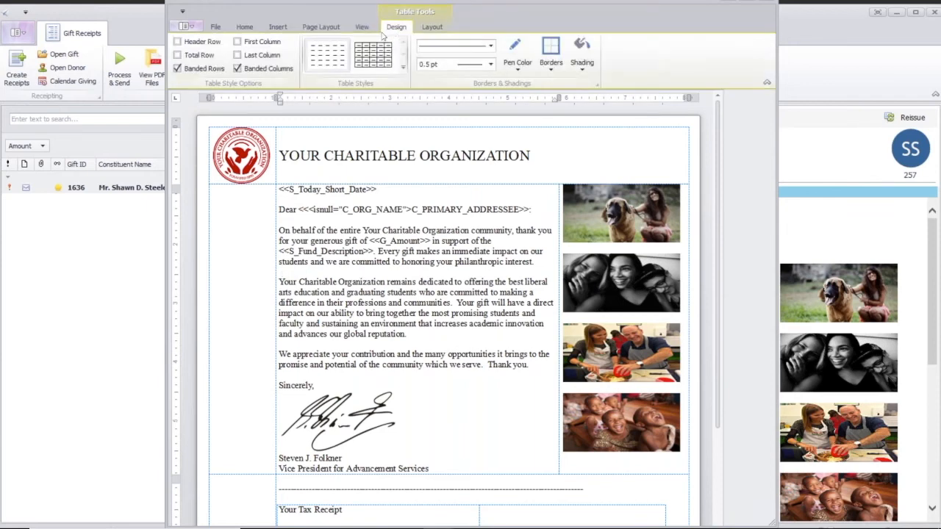
click(278, 28)
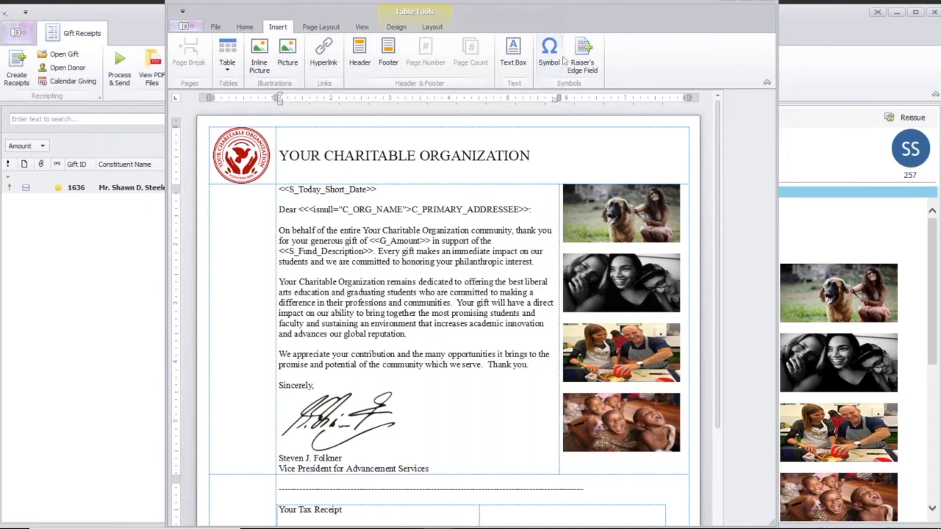
click(550, 50)
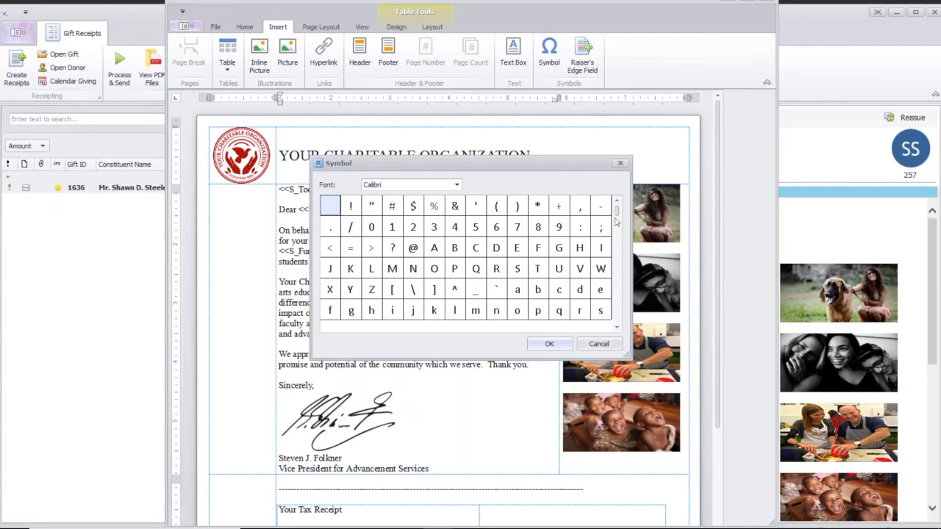
click(598, 343)
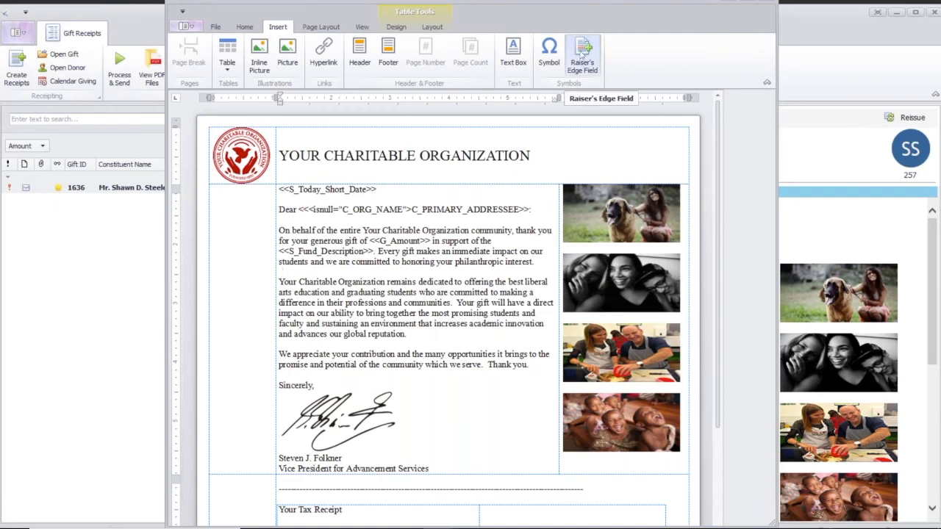
Bring up the Raiser's Edge field selector for the template and list only the gift fields
click(583, 50)
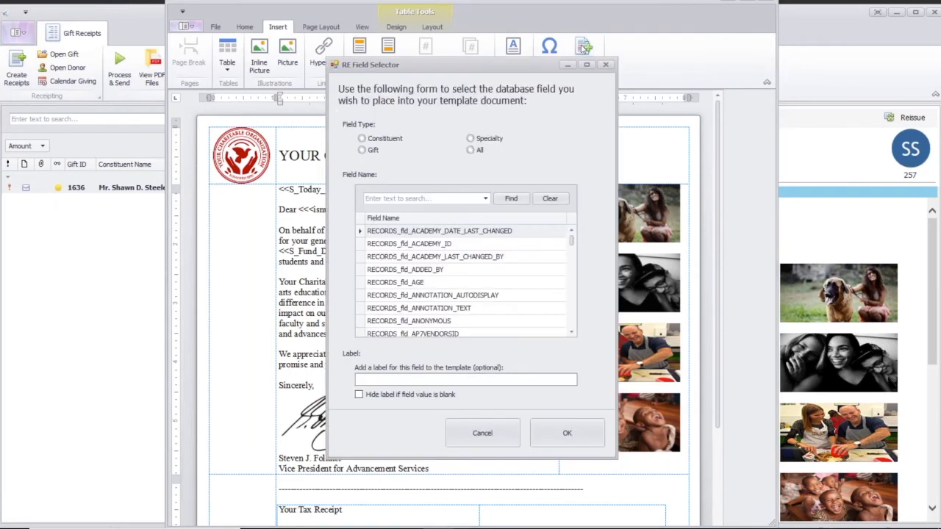
click(443, 139)
click(367, 150)
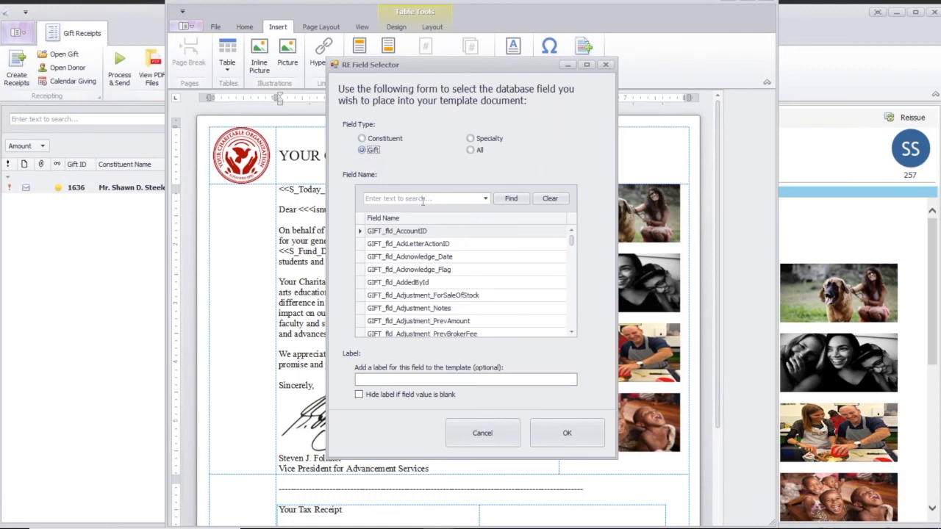
mouse_move(571, 239)
mouse_down()
mouse_move(574, 313)
mouse_move(569, 236)
mouse_up()
Search the gift fields for "amount" and insert GIFT_fld_Amount on the blank line below the letter's first body paragraph
click(419, 199)
text(G)
key(BackSpace)
text(smou)
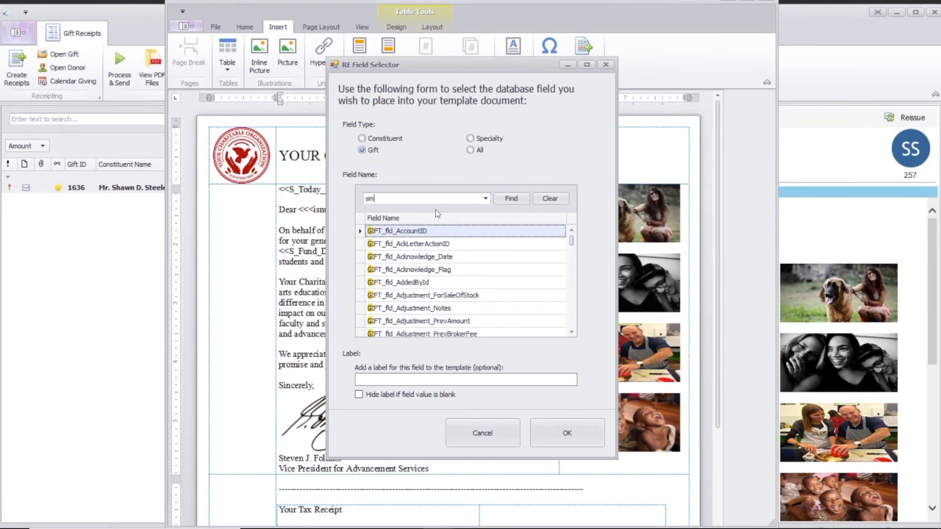
key(BackSpace)
key(BackSpace)
key(BackSpace)
key(BackSpace)
text(amount)
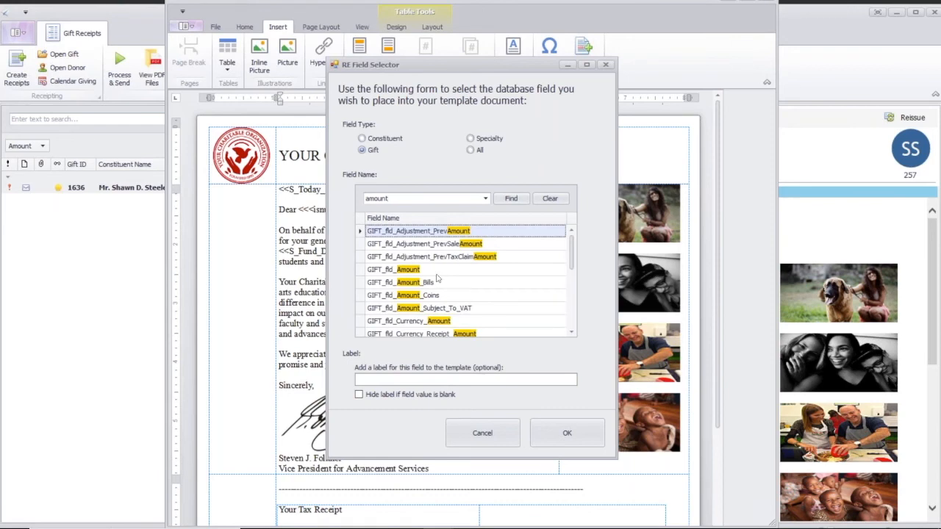
click(393, 269)
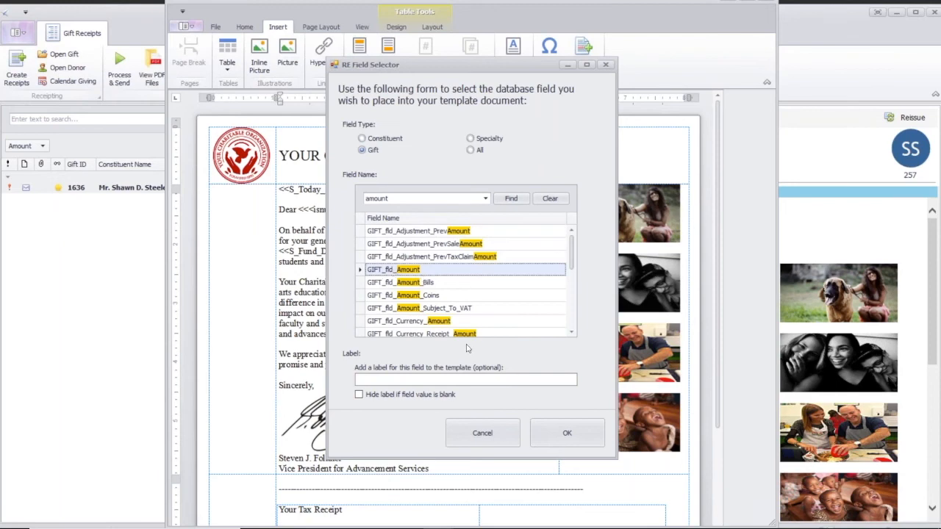
click(562, 434)
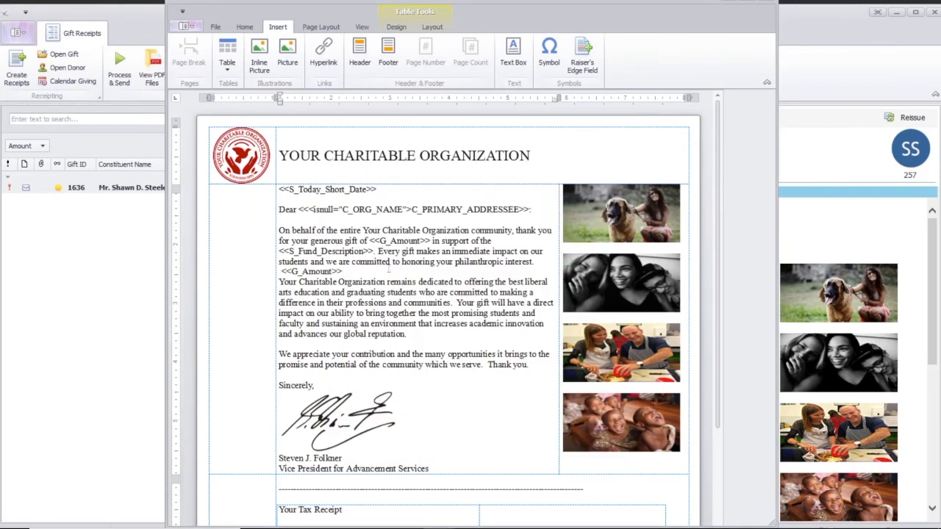
Select the newly inserted amount field, shrink the template editor window and close it to return to the template settings
drag(343, 271, 280, 272)
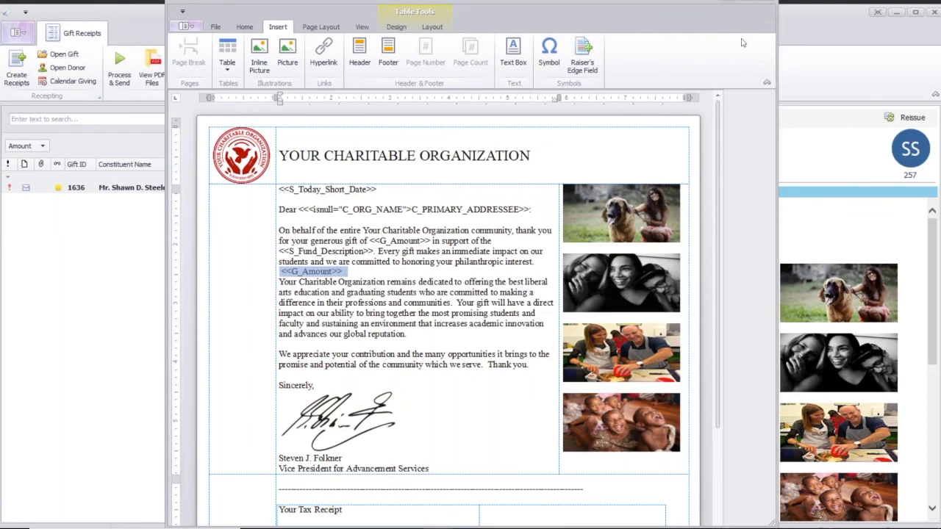
drag(778, 522, 561, 338)
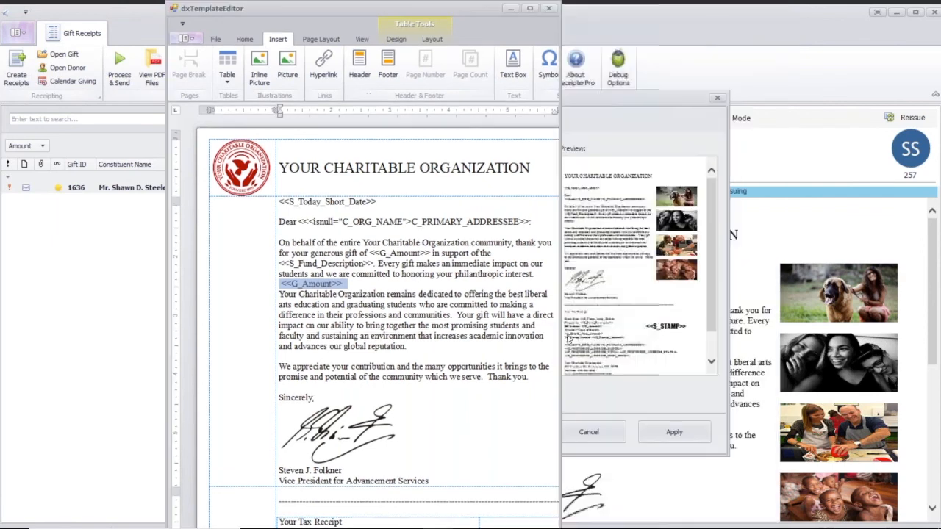
click(548, 8)
click(367, 292)
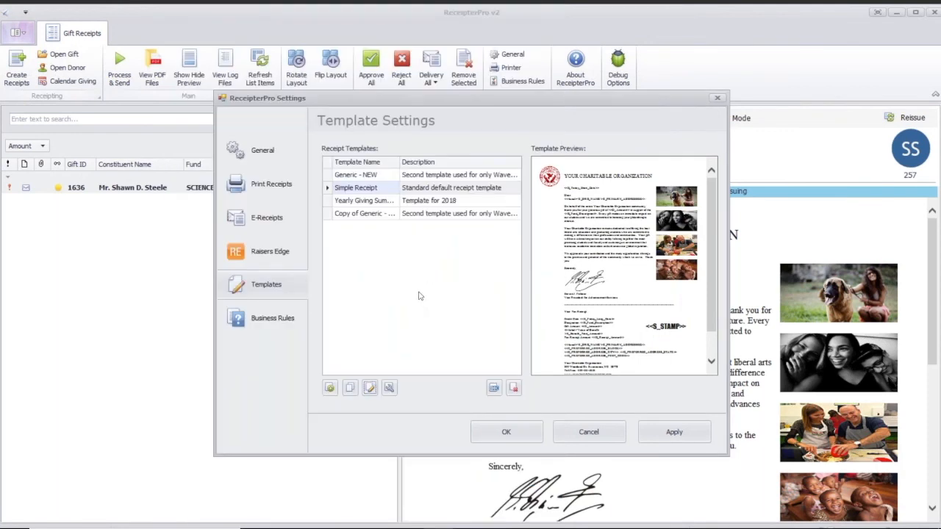
Review the e-receipt sender, reply-to, e-mail body and opt-out settings, and leave the settings without applying changes
click(287, 222)
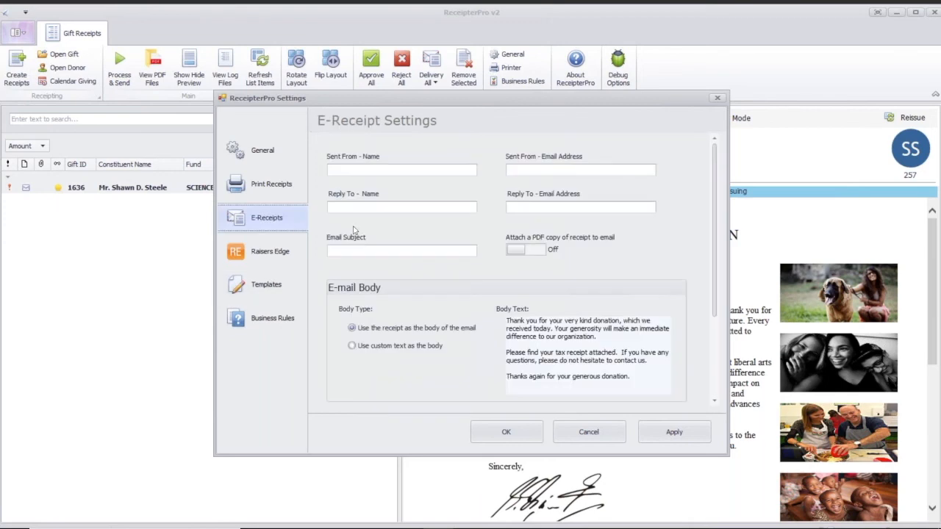
click(526, 169)
click(425, 208)
scroll(719, 272, down, 1)
scroll(720, 275, down, 5)
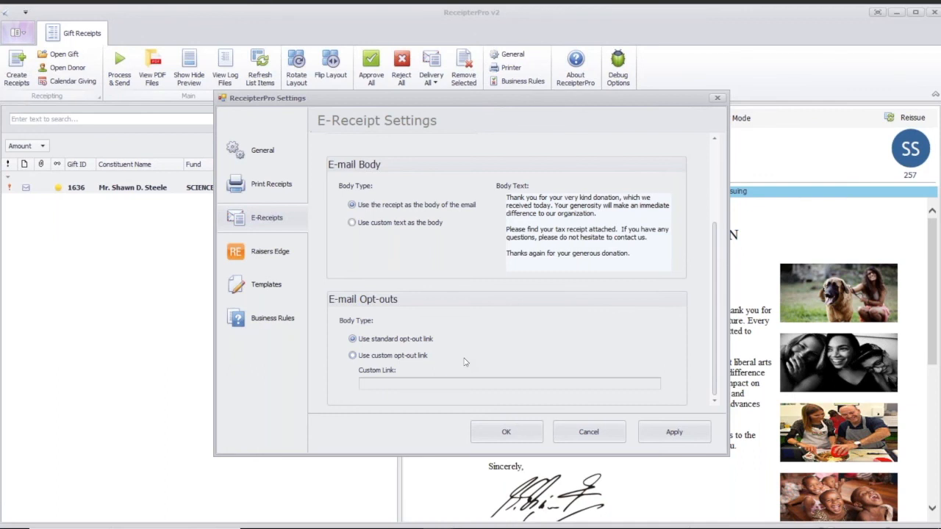
click(605, 432)
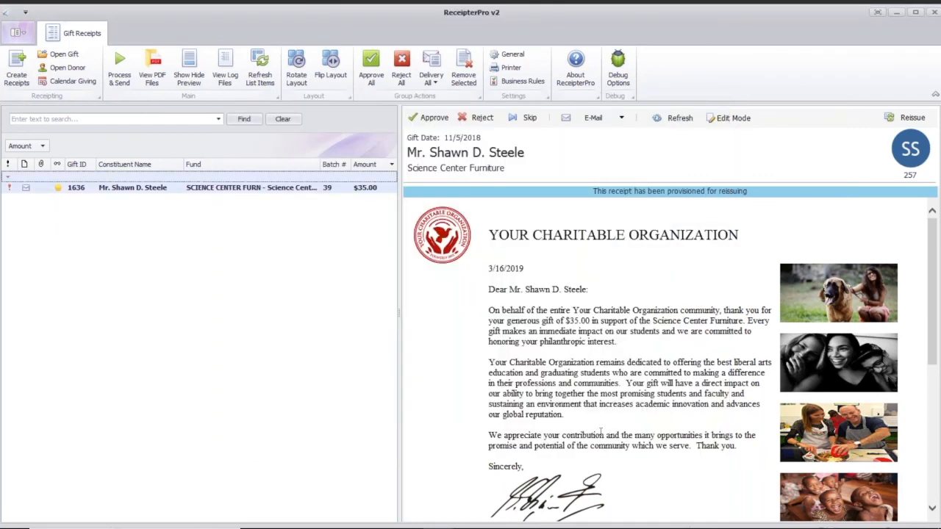